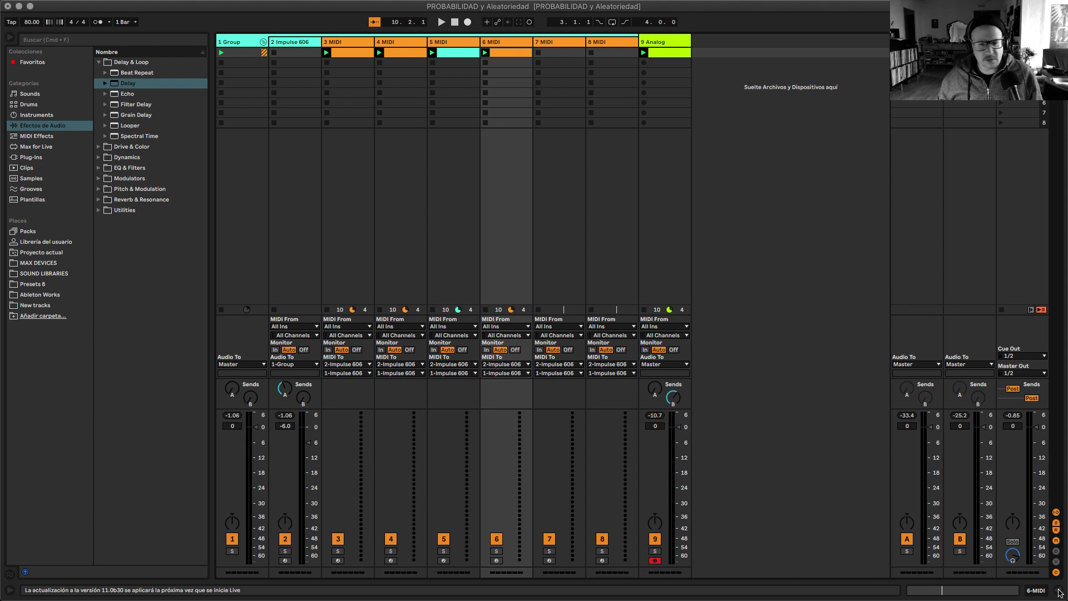
- Play the existing clips briefly and stop playback
key("space")
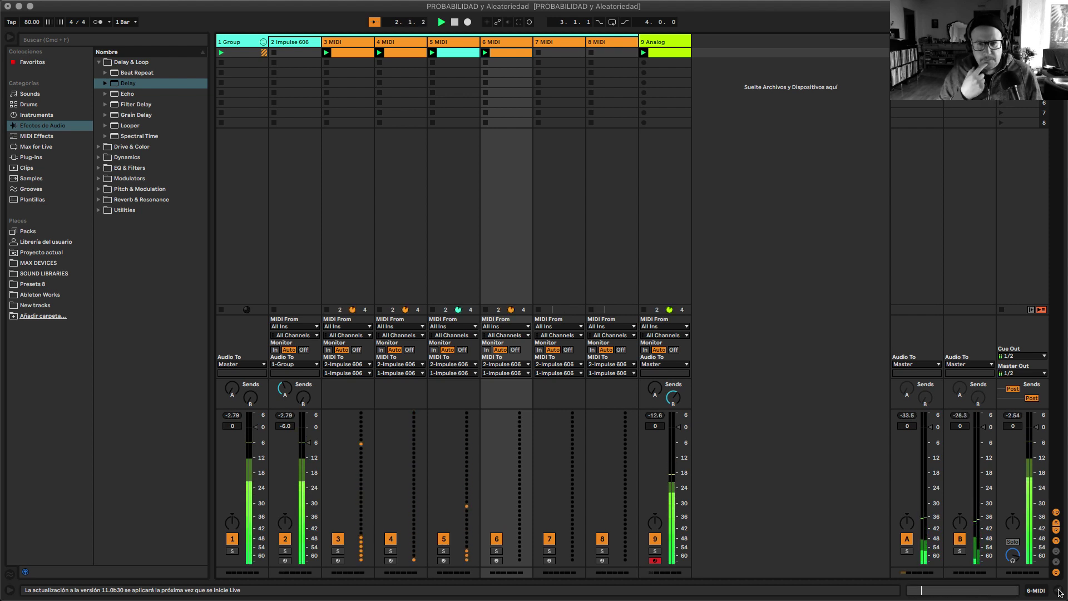
key("space")
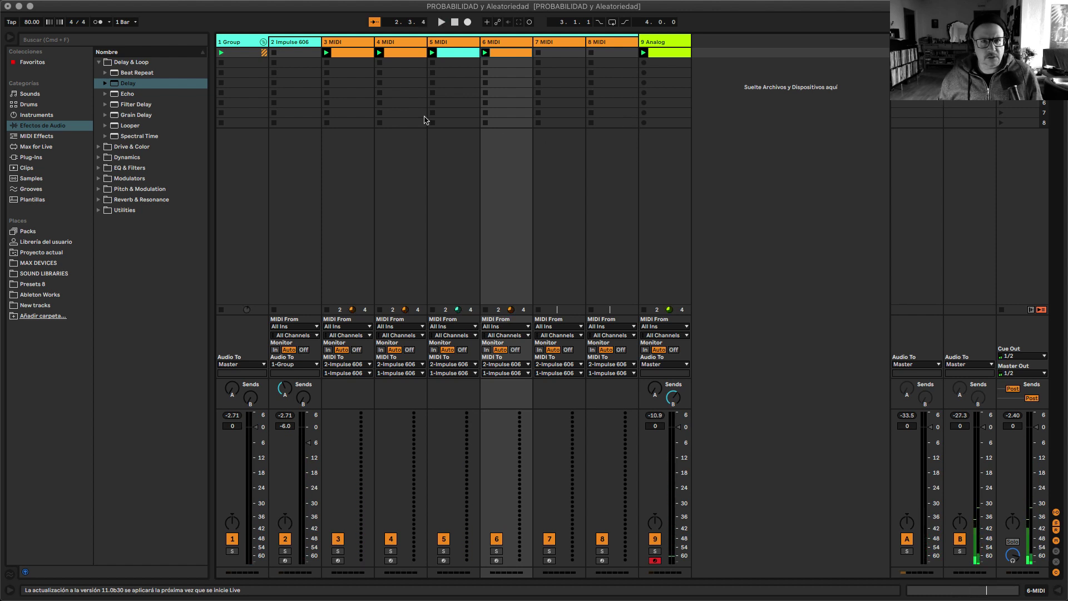
- Show the Impulse 606 track's device and audition its eight drum sounds from kick to clap
left_click(287, 43)
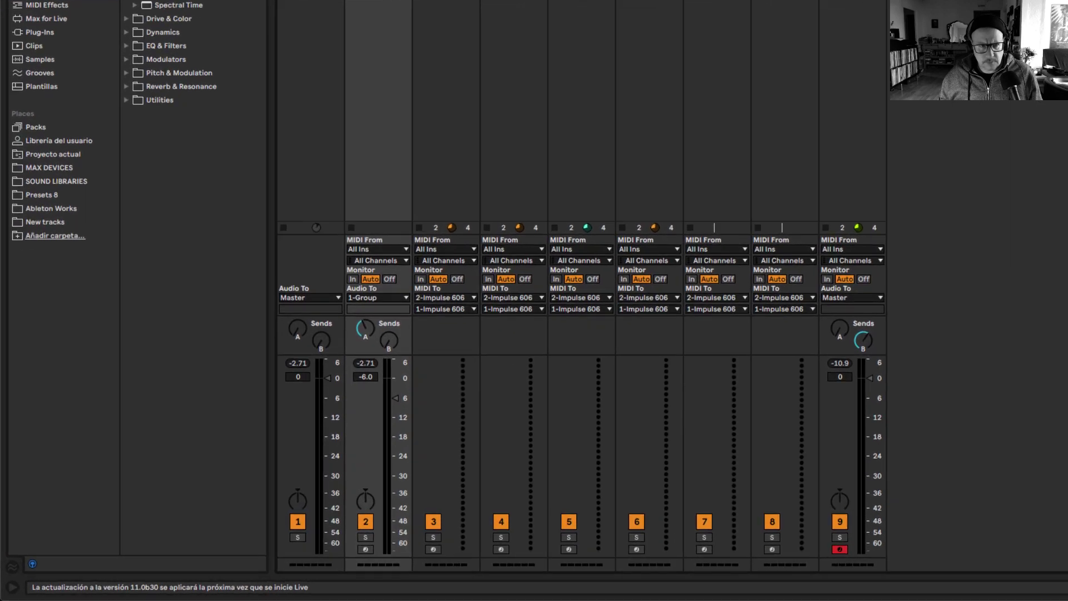
key("shift+Tab")
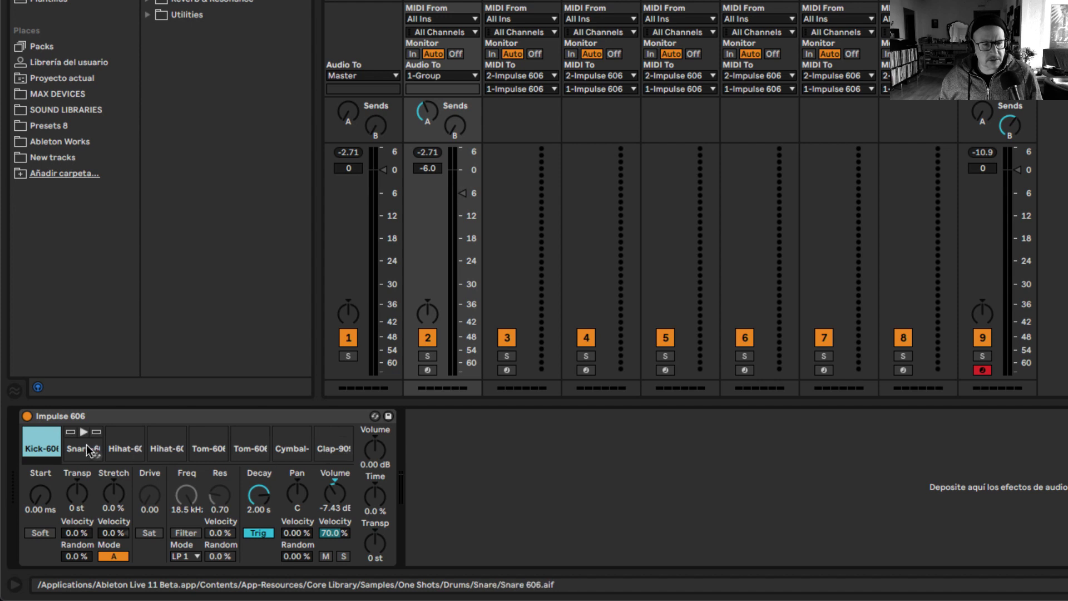
left_click(40, 433)
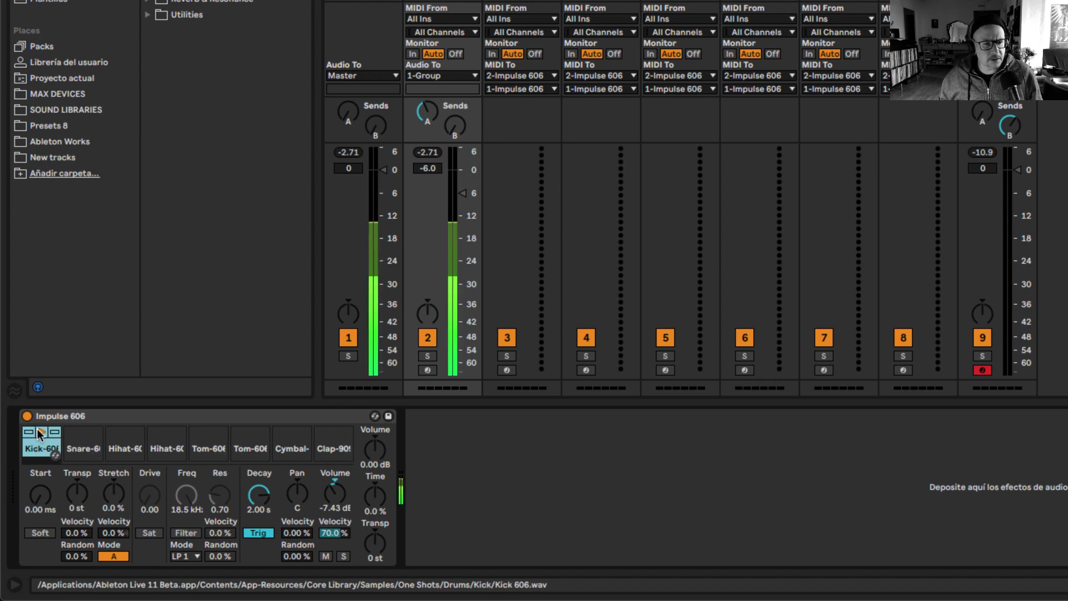
left_click(78, 429)
left_click(122, 432)
left_click(166, 432)
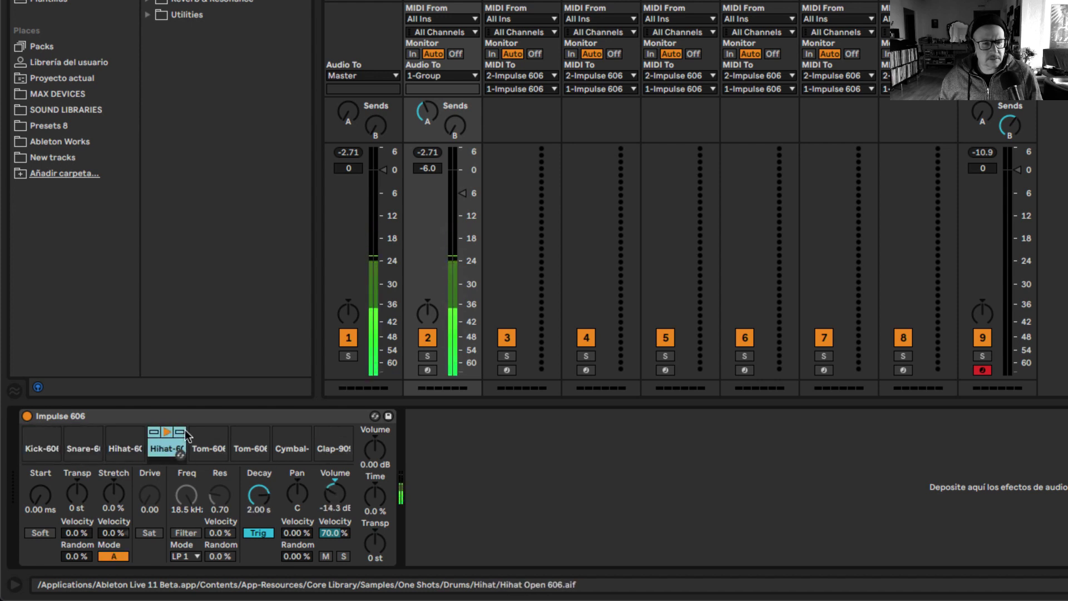
left_click(202, 431)
left_click(248, 433)
left_click(305, 433)
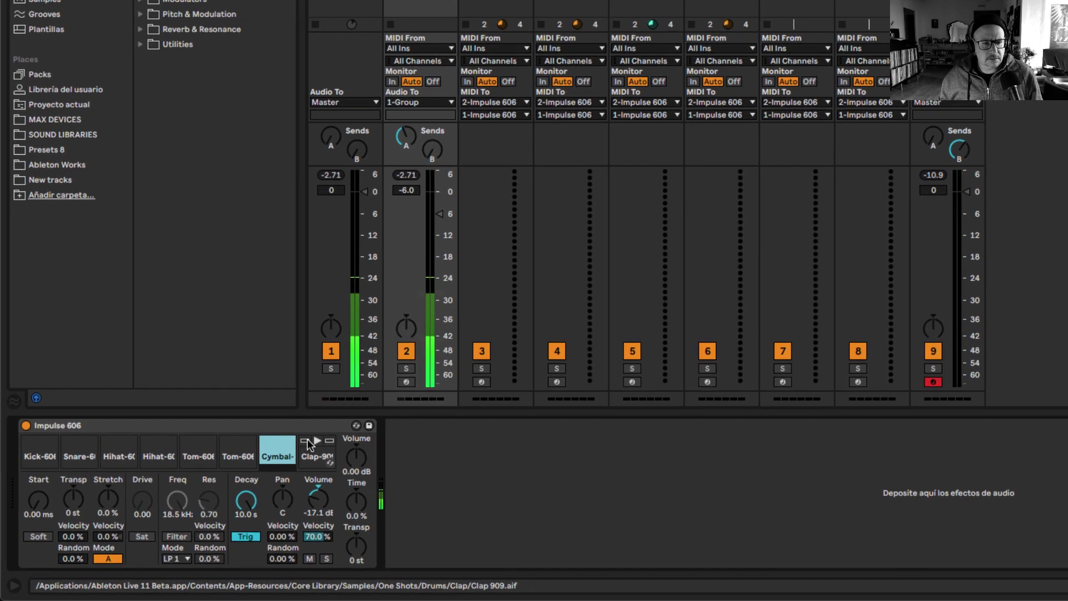
left_click(334, 439)
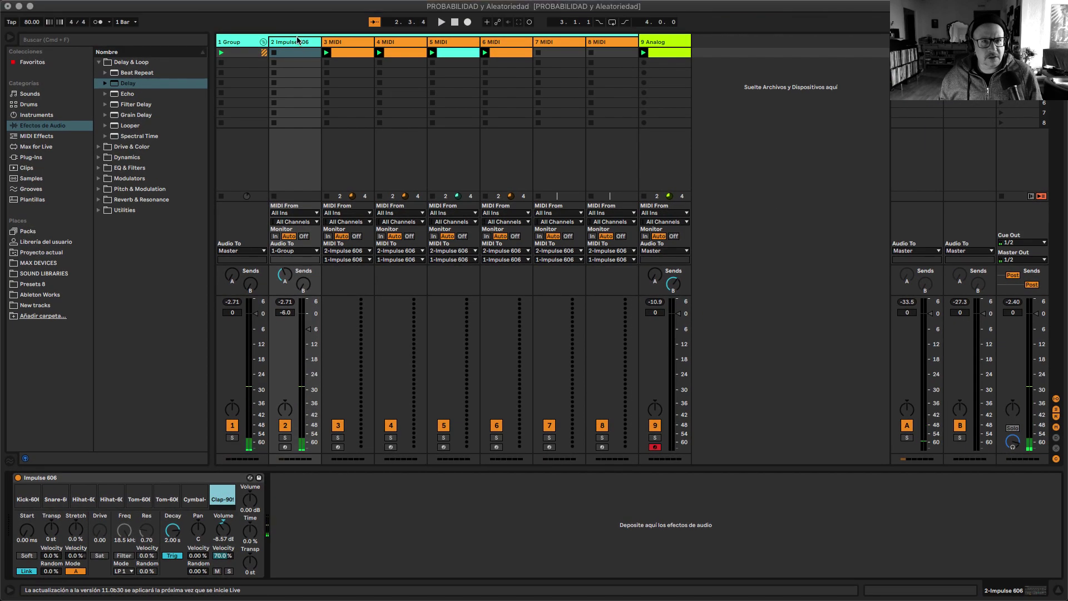
left_click(298, 44)
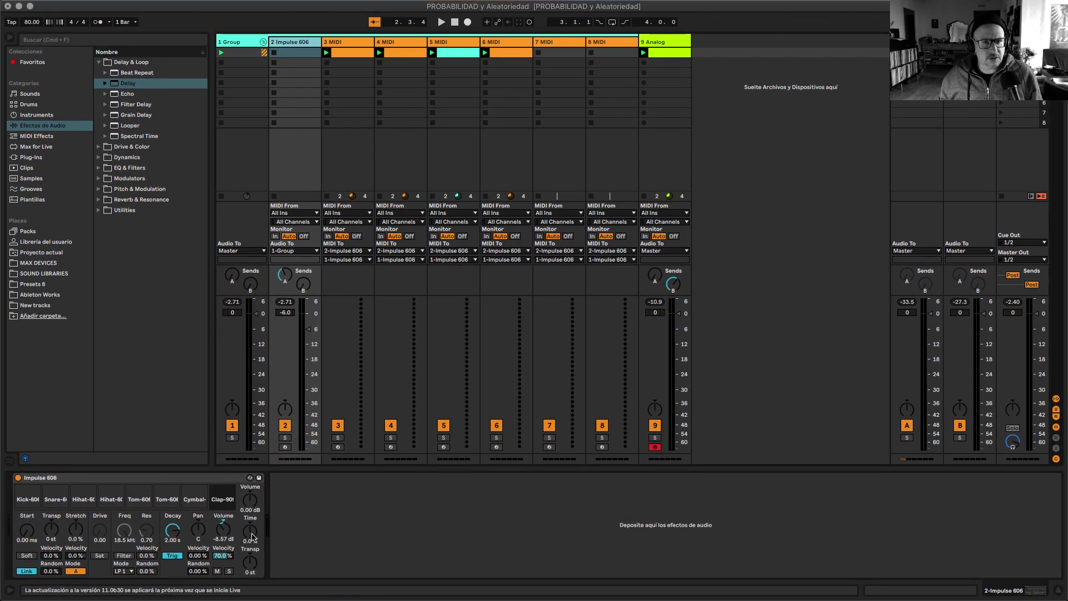
- Examine MIDI tracks 3 to 8 and the first-row clips on tracks 3 to 6
left_click(349, 42)
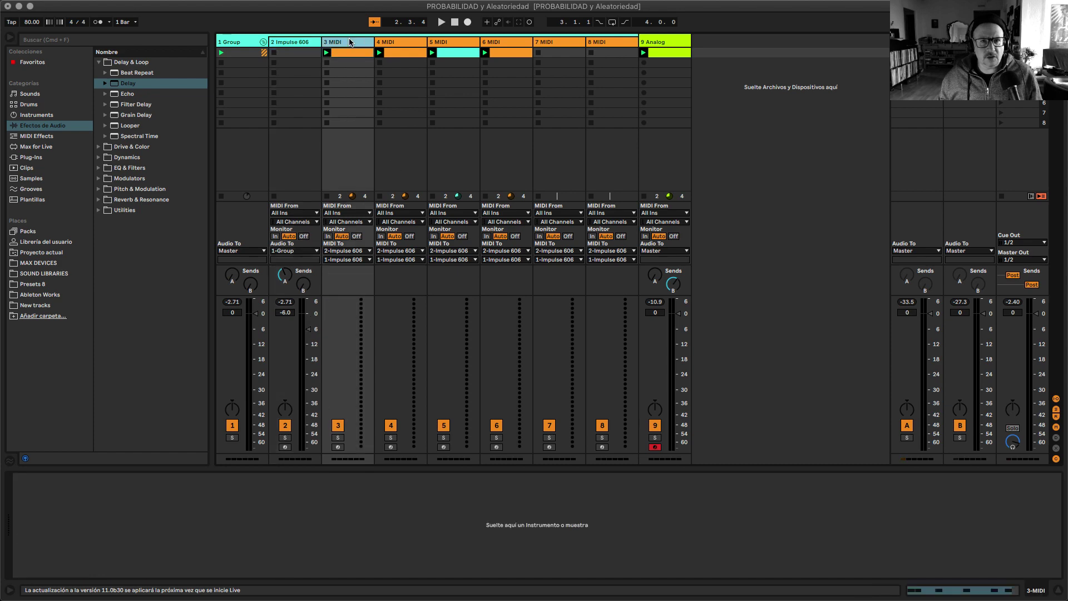
left_click(396, 42)
left_click(456, 42)
key("Left")
key("Left")
key("Left")
key("Left")
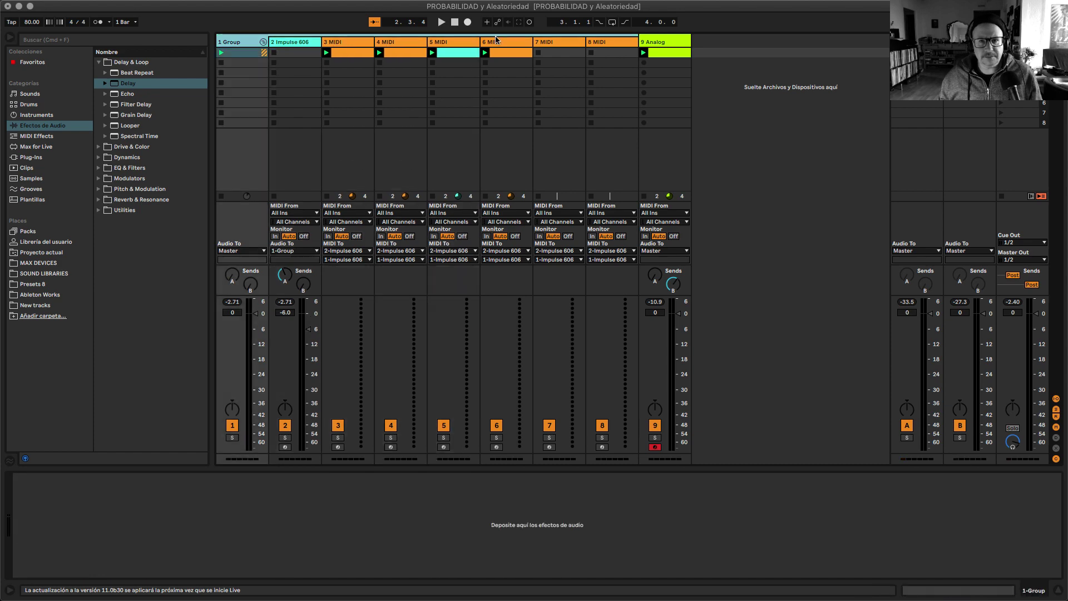
left_click(558, 42)
left_click(613, 42)
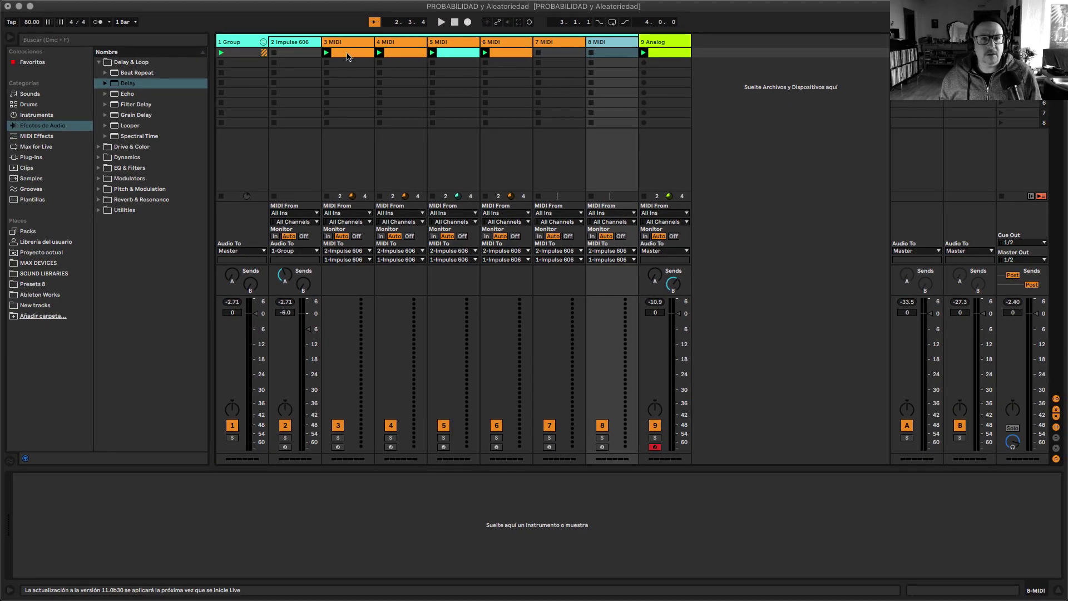
left_click(347, 55)
left_click(401, 56)
left_click(459, 56)
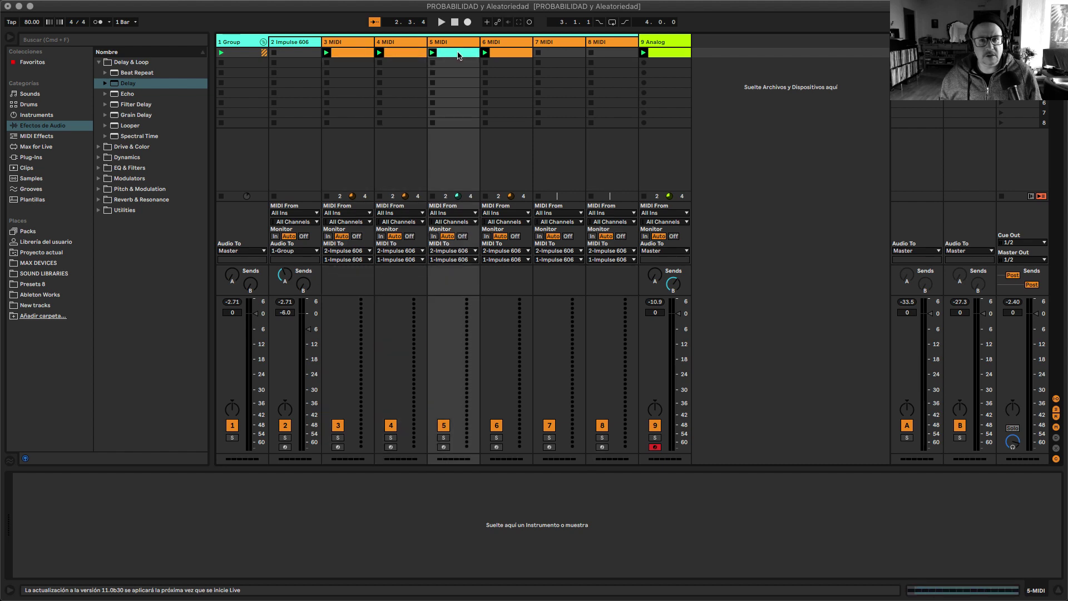
left_click(513, 56)
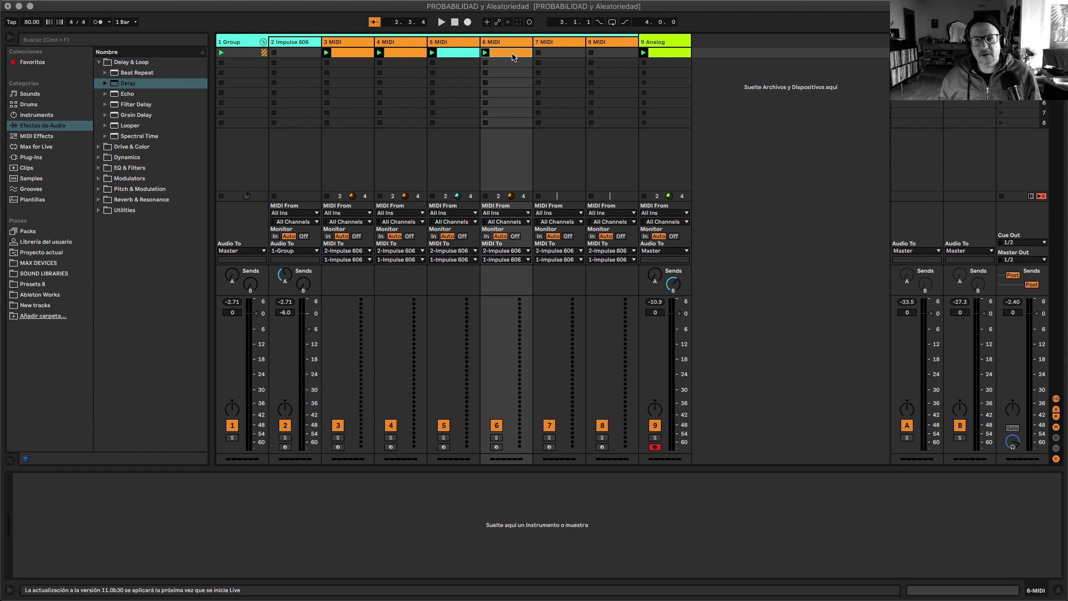
- Inspect the devices on the Analog track and both return tracks, including the reverb page of the Hybrid Reverb
left_click(672, 44)
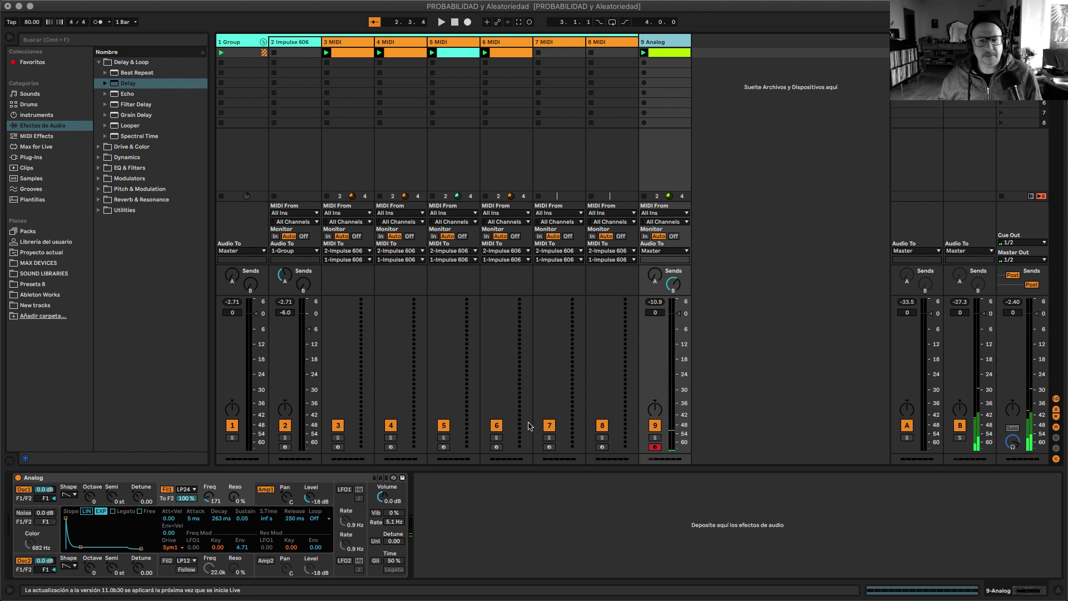
left_click(912, 42)
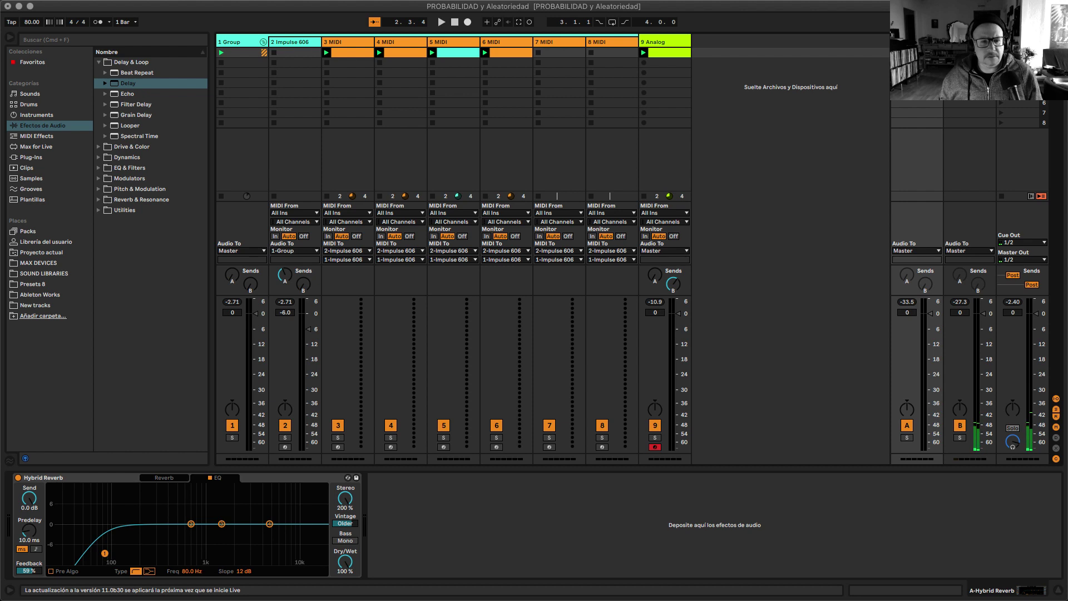
left_click(163, 478)
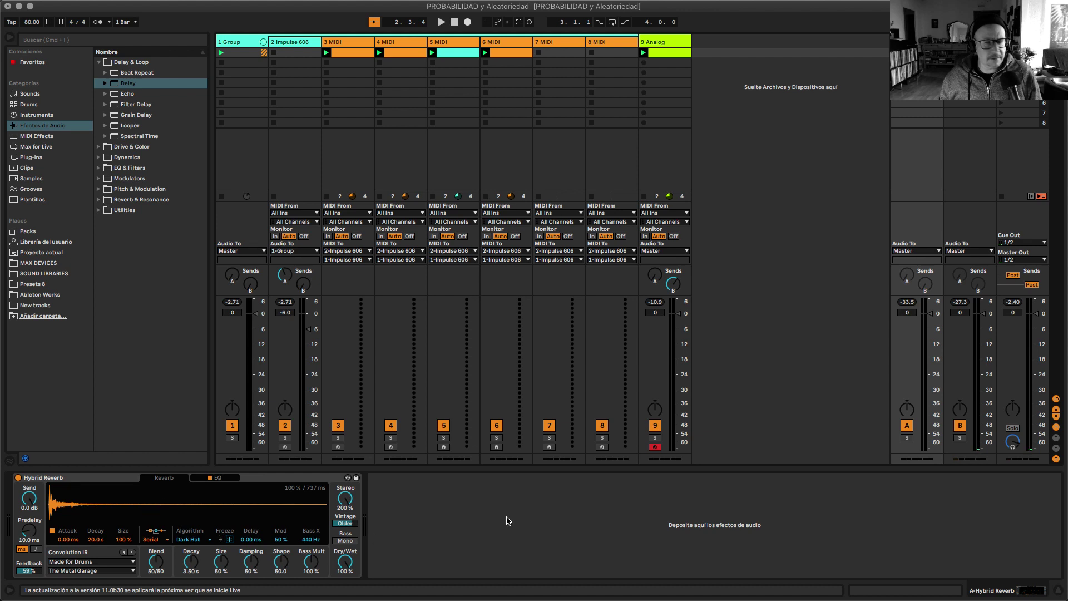
key("Right")
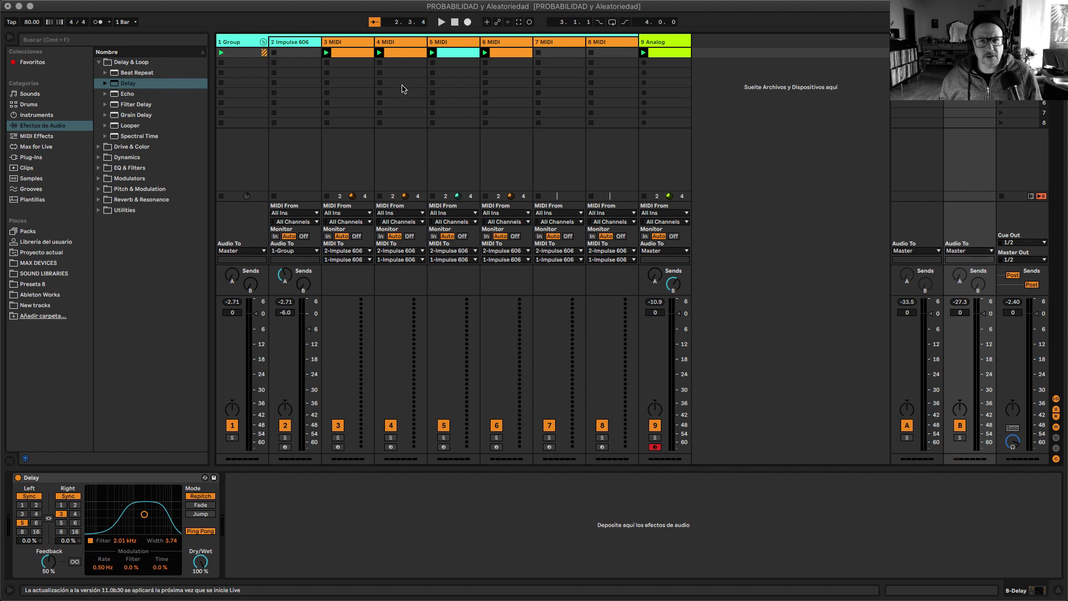
- Delete all clips from the MIDI tracks and the Analog track
left_click(345, 54)
key("Delete")
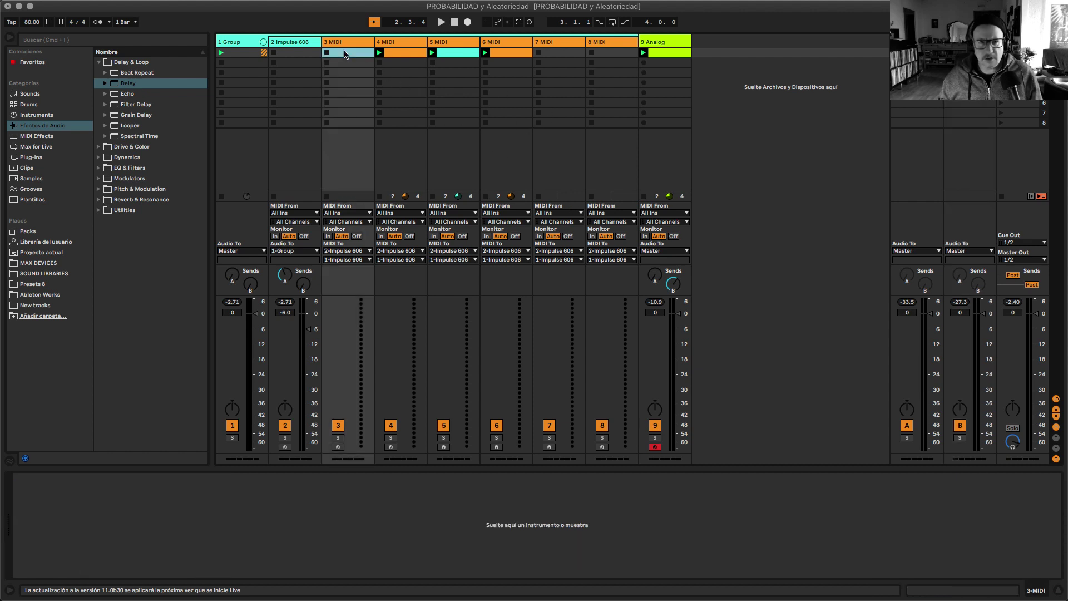
left_click(404, 52)
key("Delete")
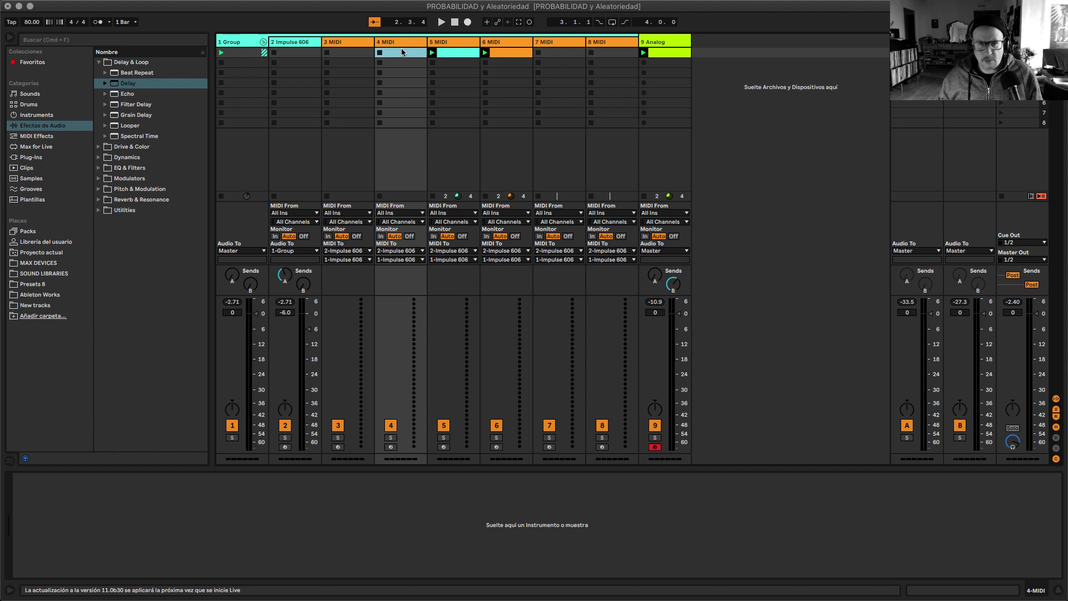
left_click(460, 54)
key("super+a")
key("Delete")
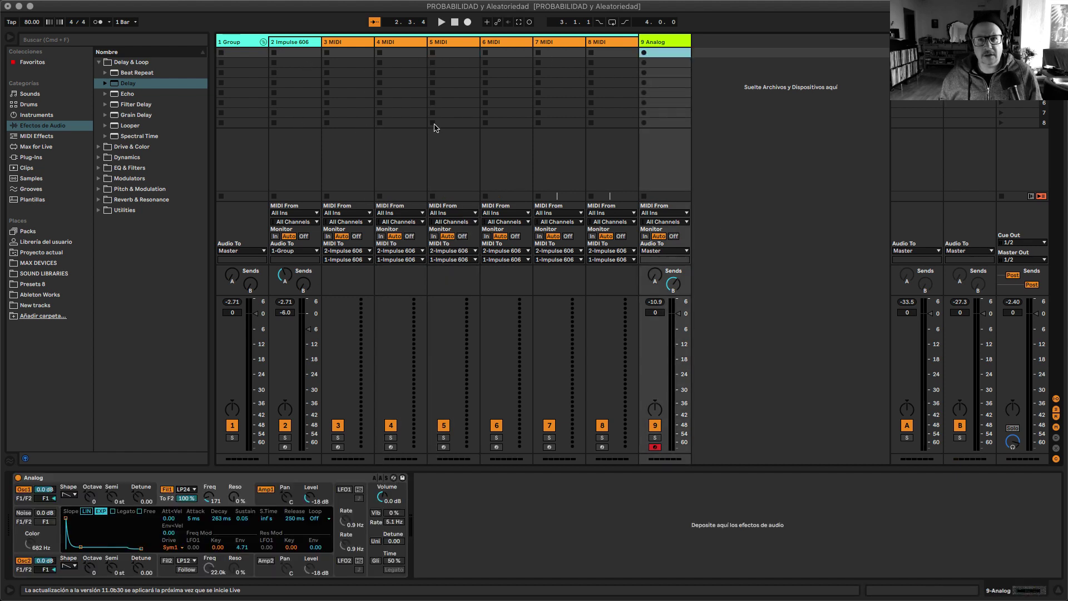
- Rename MIDI track 5 as HI HAT
left_click(345, 43)
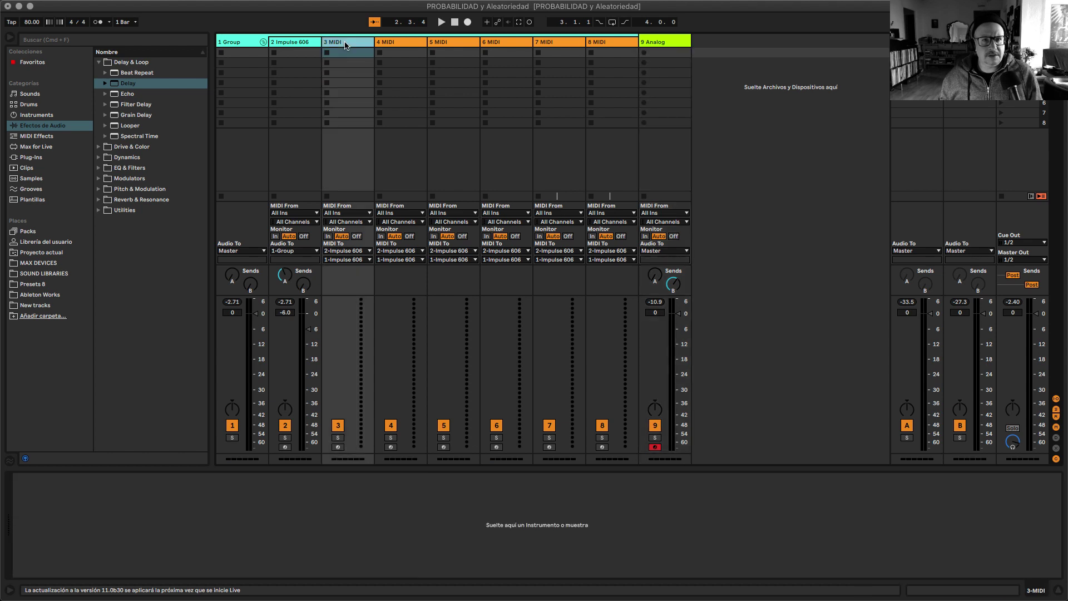
left_click(458, 43)
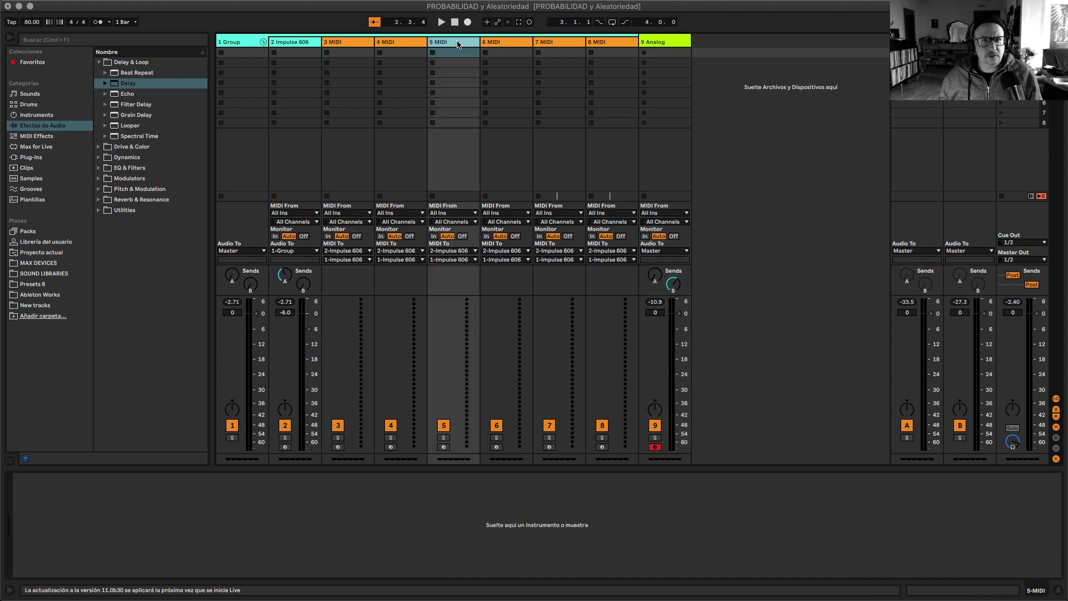
right_click(457, 44)
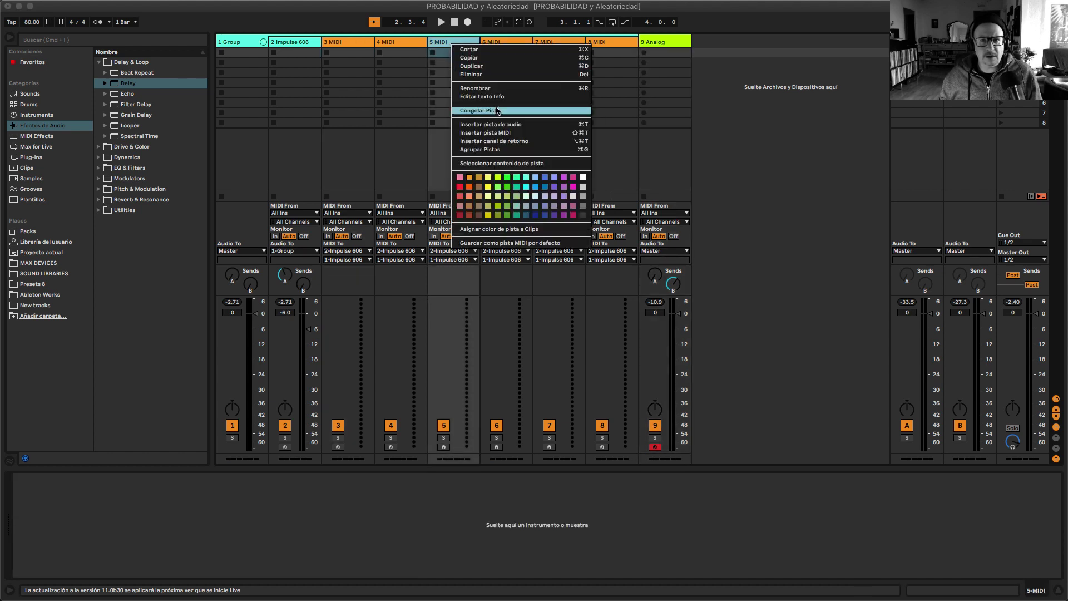
left_click(495, 89)
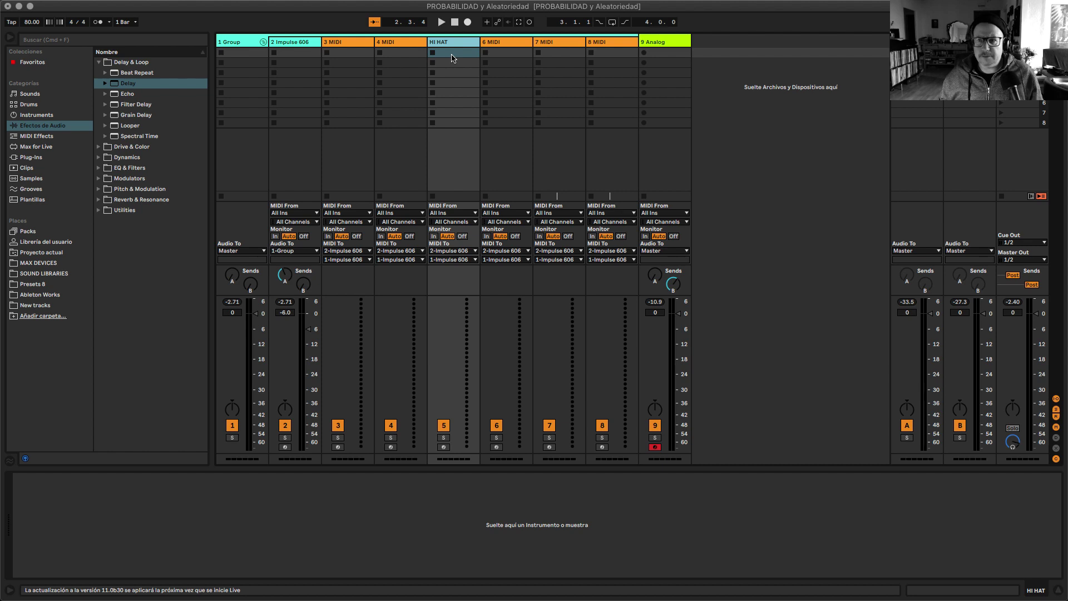
- Create an empty MIDI clip in the first slot of the HI HAT track and preview its Hihat-606-Closed sound
left_click(451, 54)
double_click(452, 55)
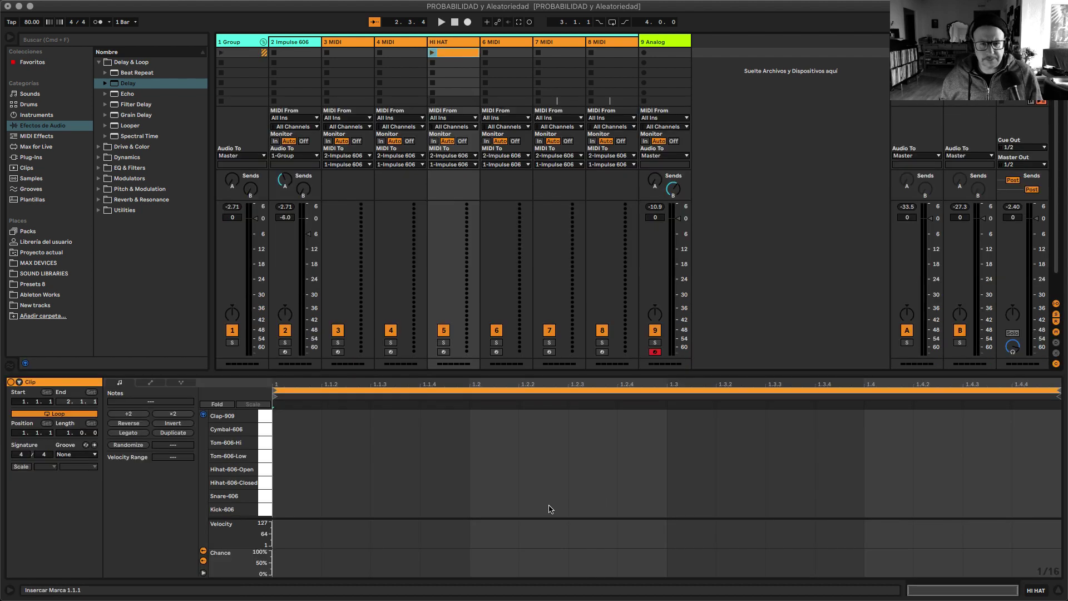
left_click(264, 483)
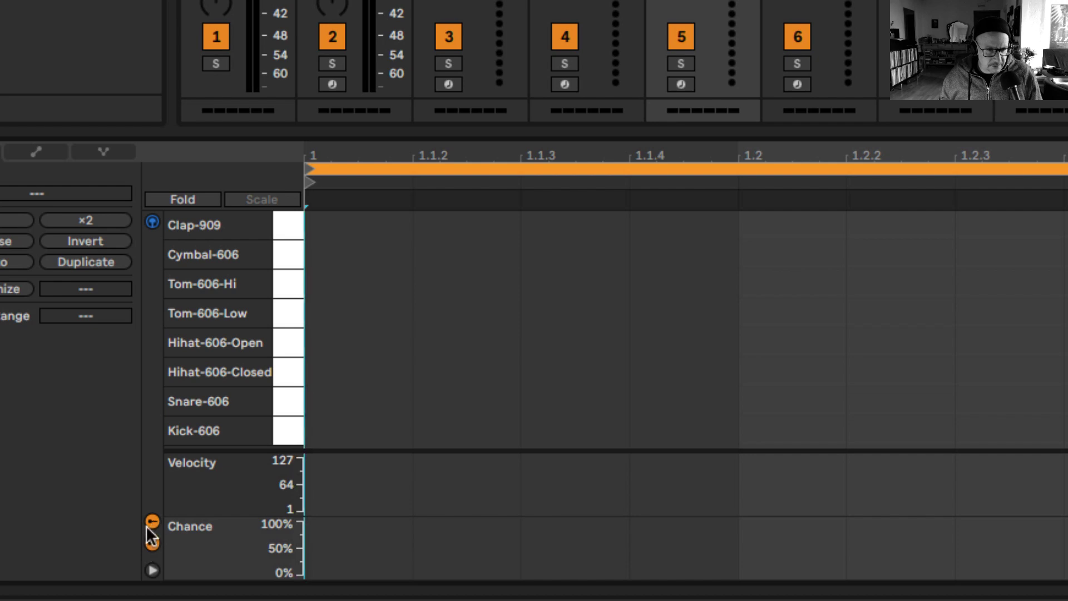
- Hide the Chance lane in the clip's note editor, keeping only the Velocity lane shown
left_click(151, 522)
left_click(152, 543)
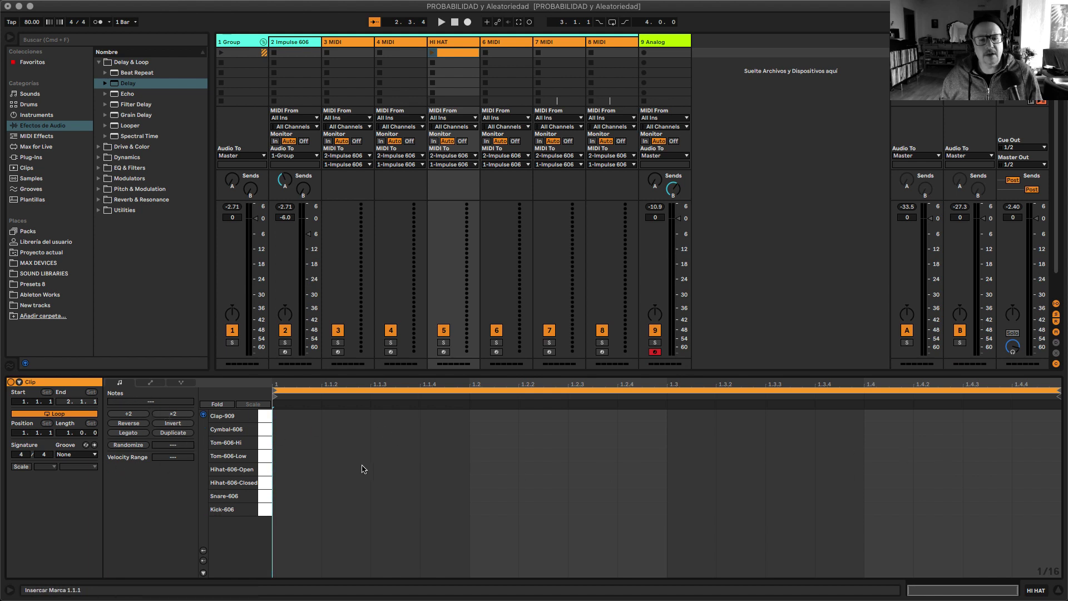
left_click(204, 552)
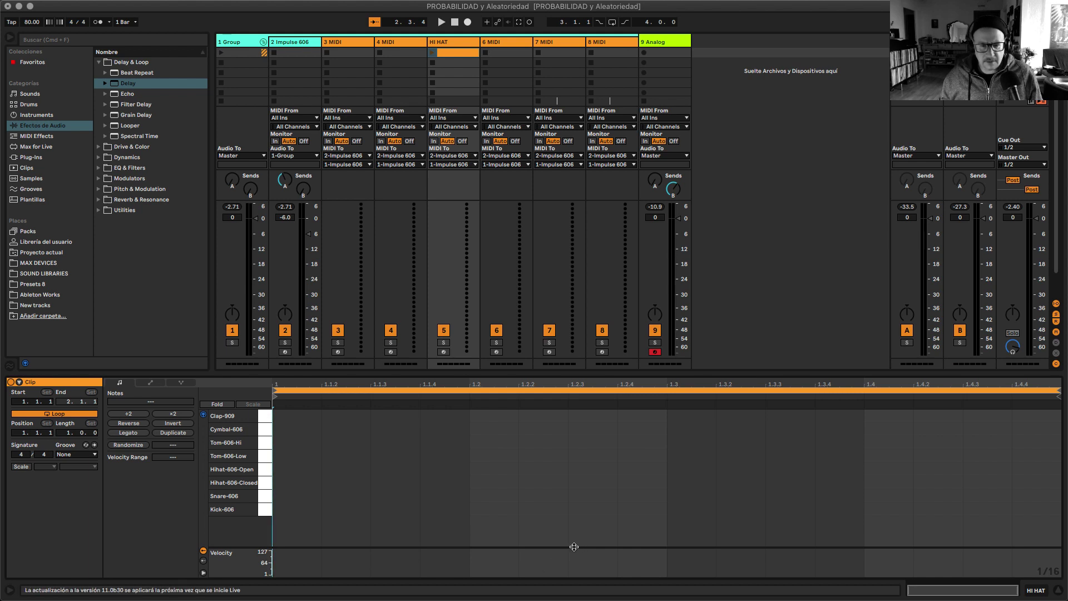
- Audition the Hihat-606-Closed key again and launch the clip on the HI HAT track
left_click(262, 487)
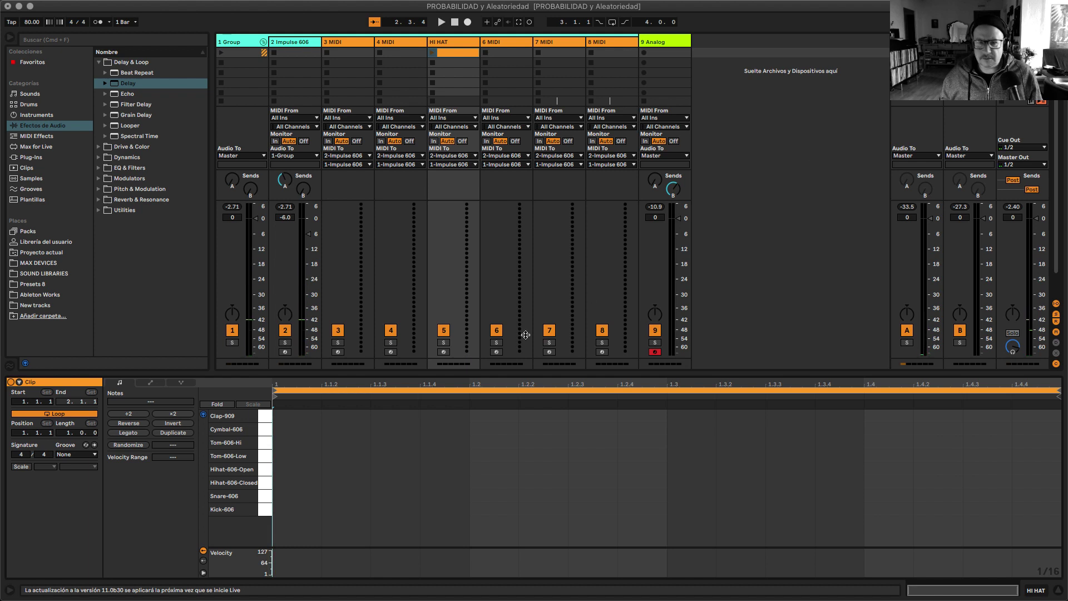
left_click(434, 58)
left_click(433, 53)
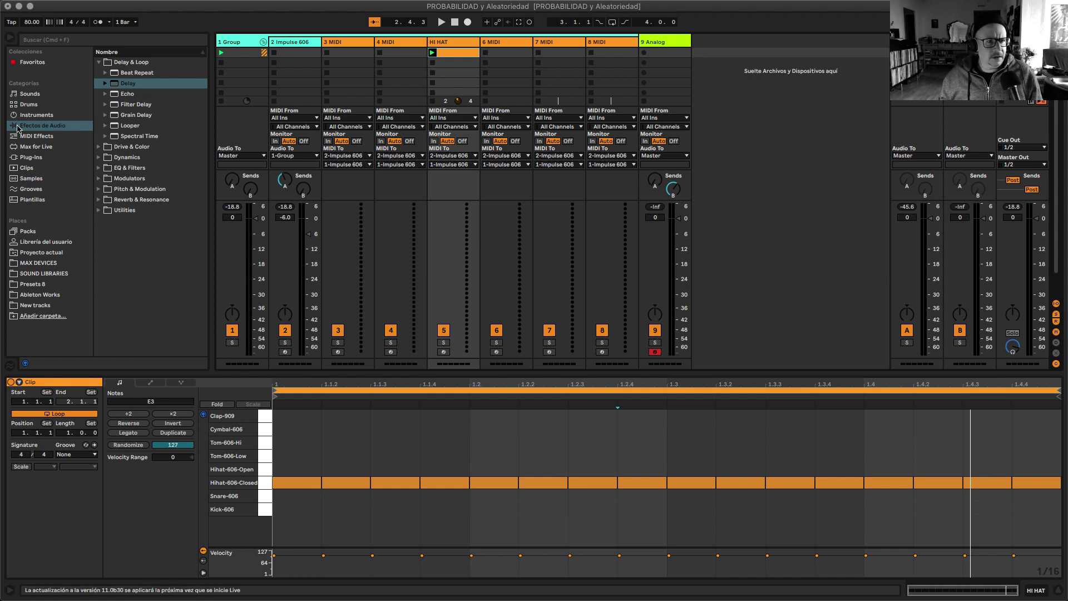
- Load the Velocity MIDI effect's Total Random preset onto the HI HAT track and play the clip through it
left_click(42, 139)
left_click(123, 190)
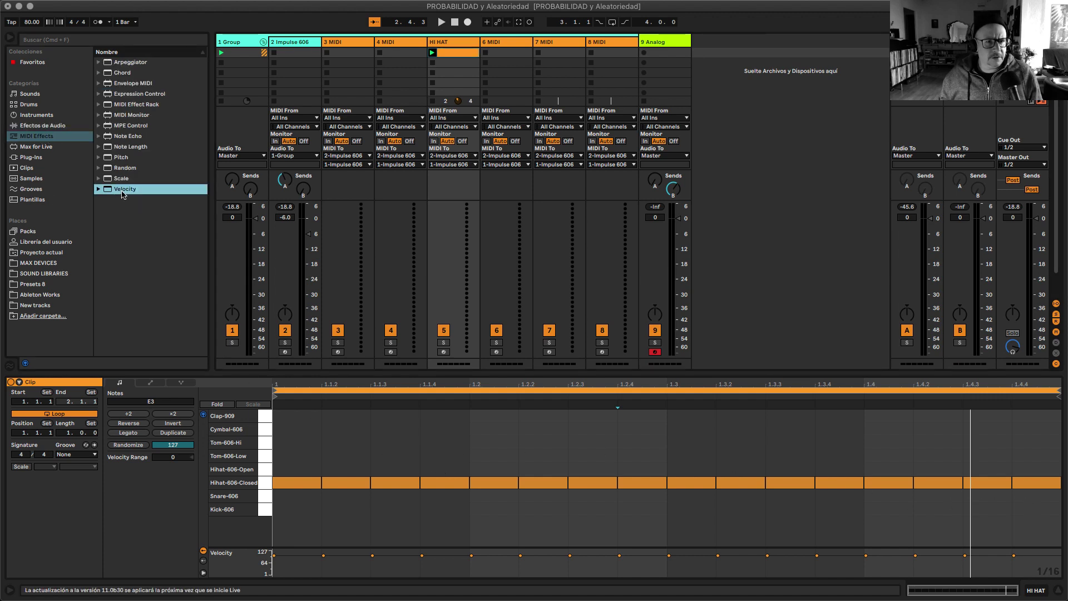
left_click(97, 190)
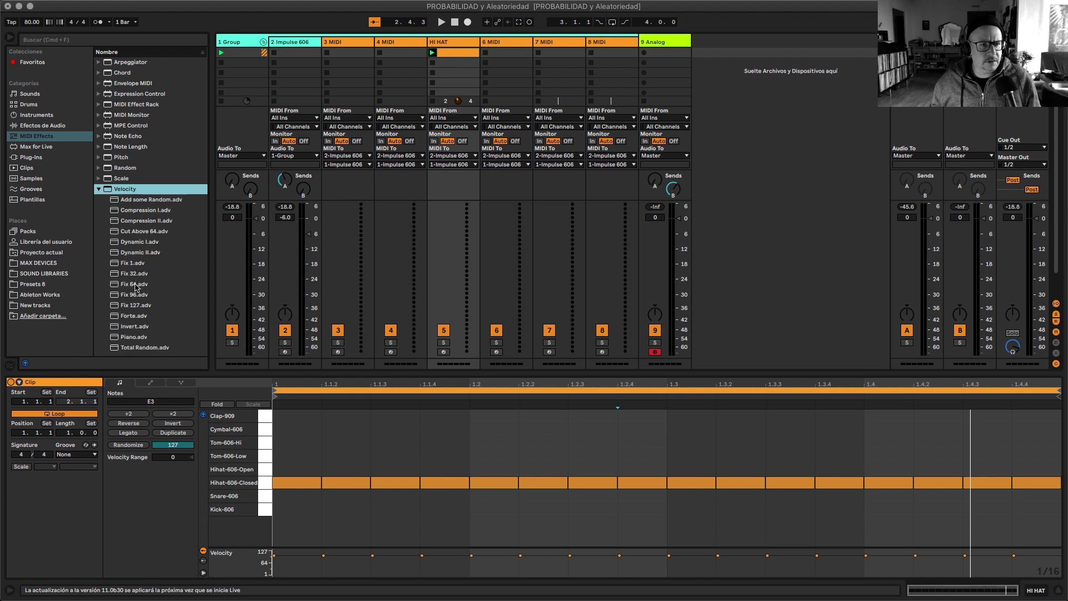
double_click(139, 348)
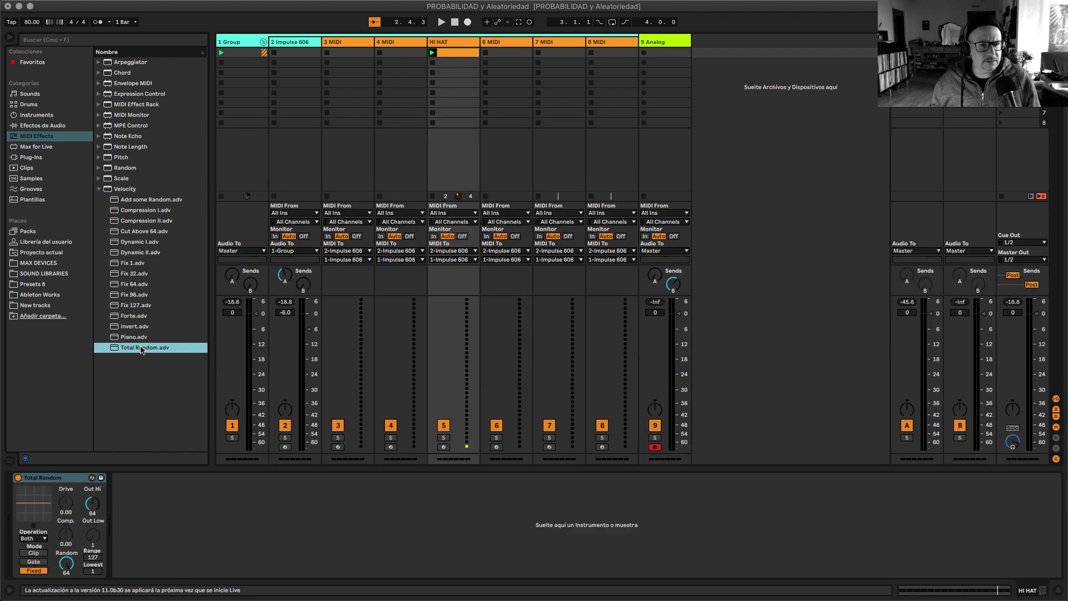
key("space")
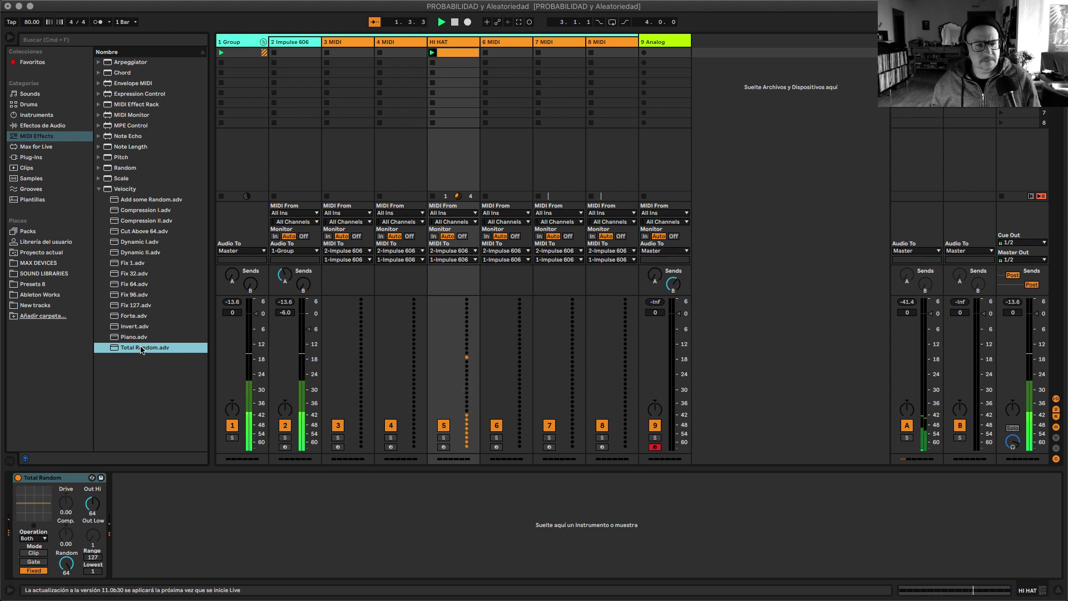
- Stop playback and turn off the Total Random device on the HI HAT track
double_click(443, 51)
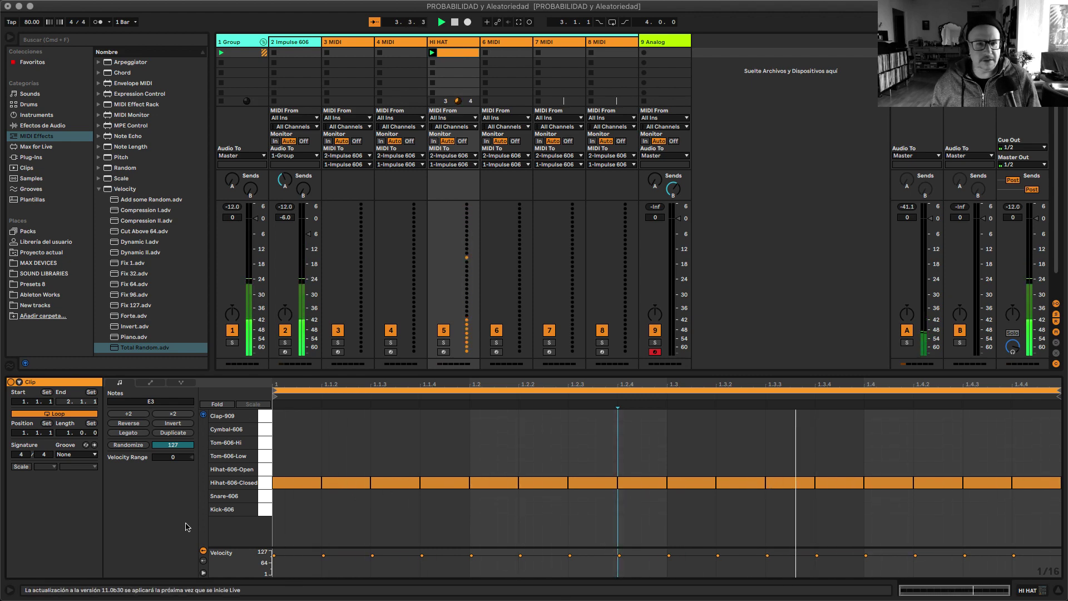
left_click(455, 45)
key("space")
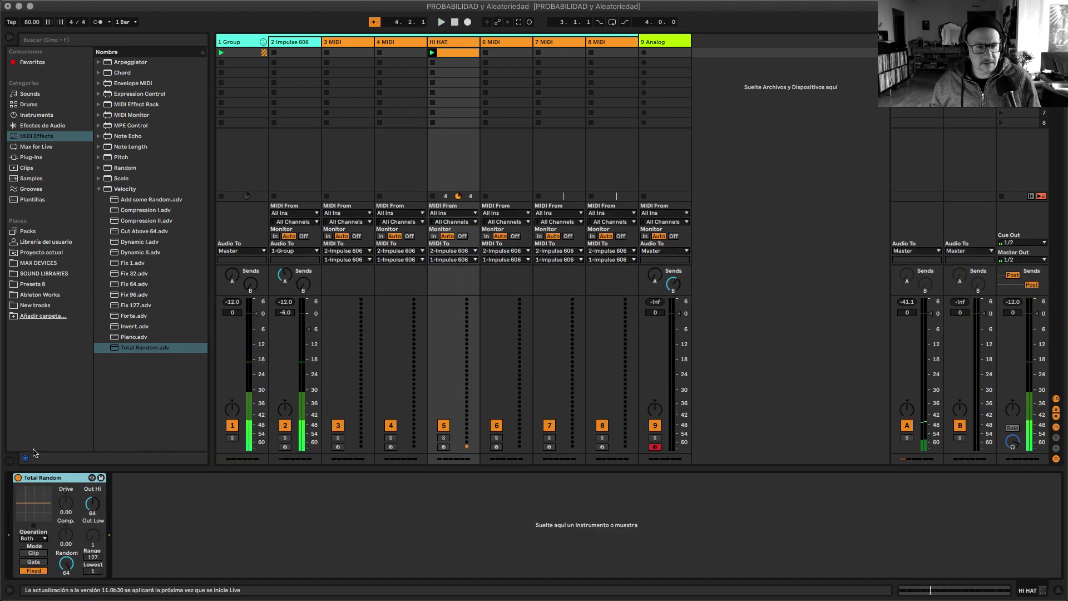
left_click(18, 477)
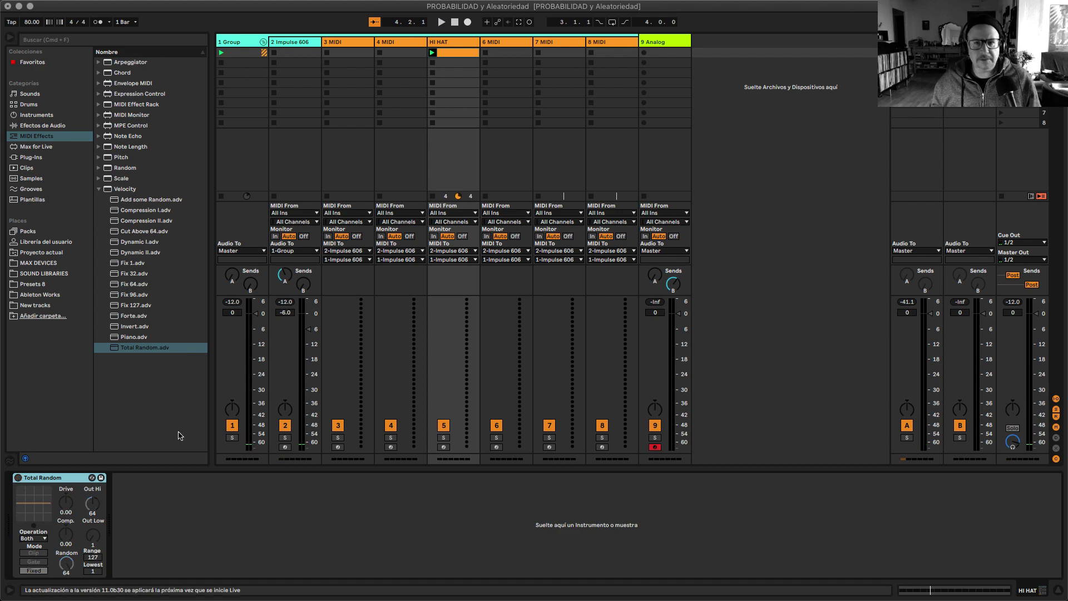
- Randomise the velocities of all Hihat-606-Closed notes by 127, audition the clip, and randomise them again by 64
double_click(458, 54)
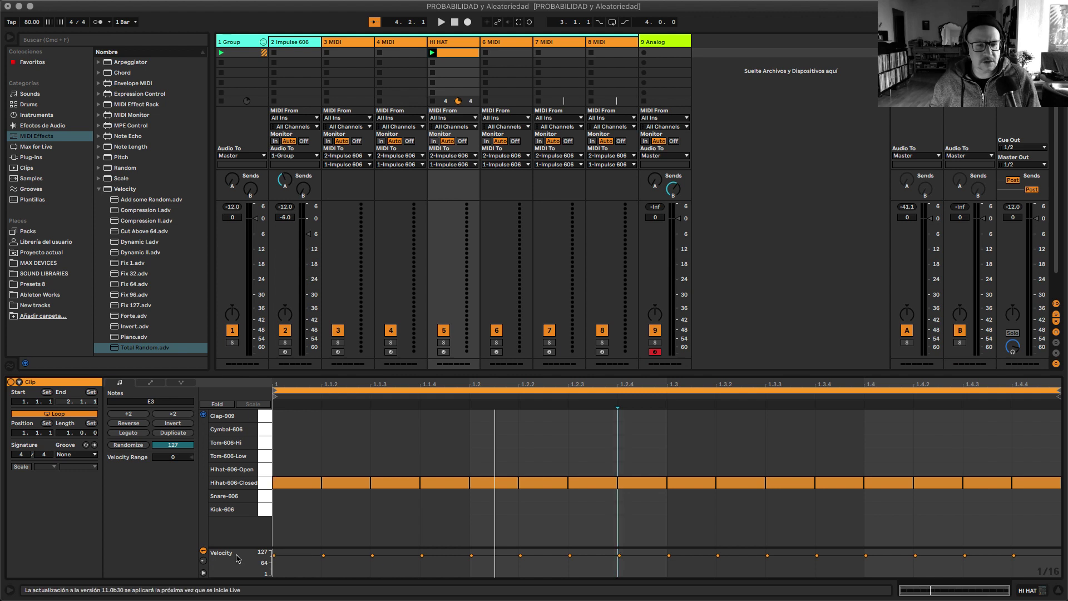
left_click_drag(606, 525, 1057, 514)
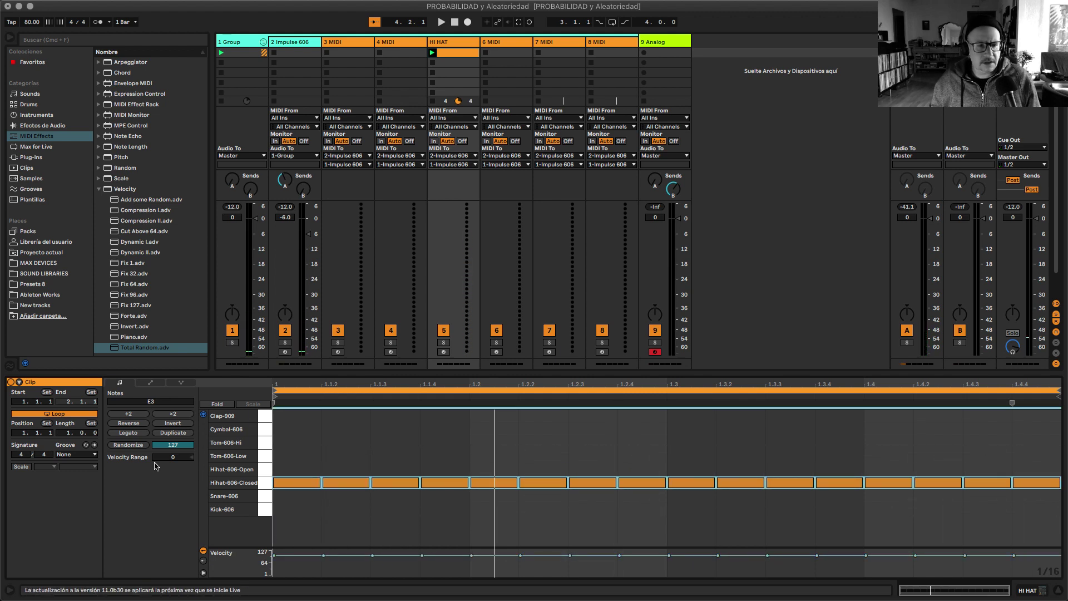
left_click(127, 445)
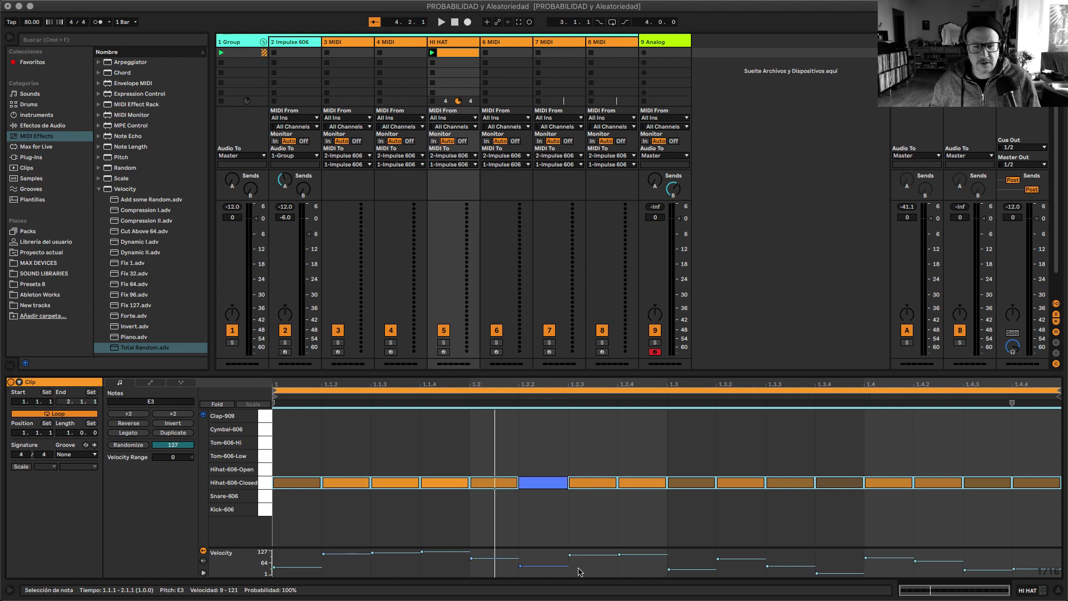
key("space")
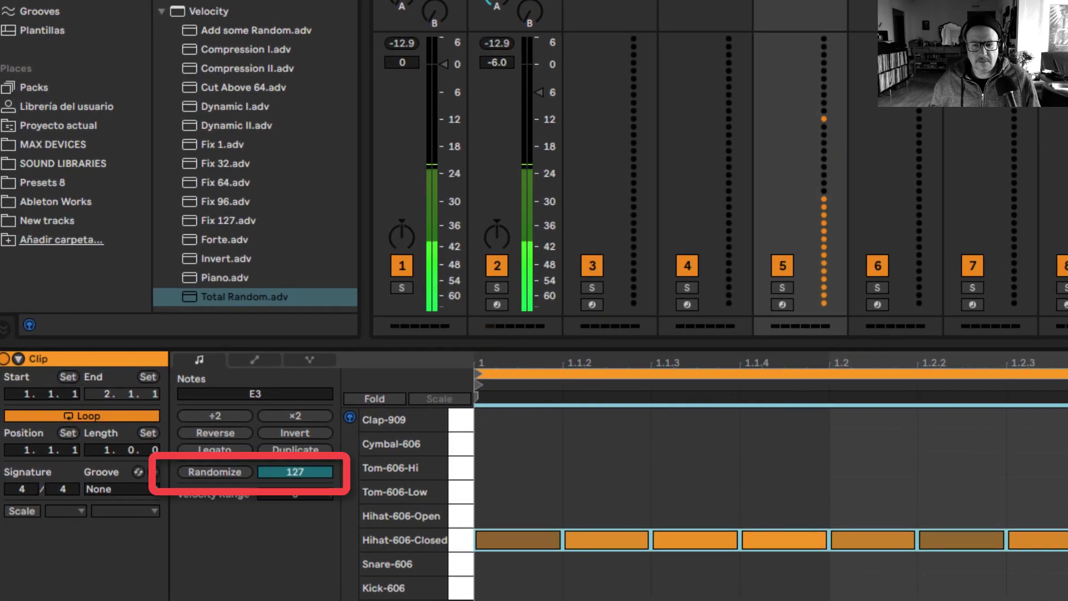
key("space")
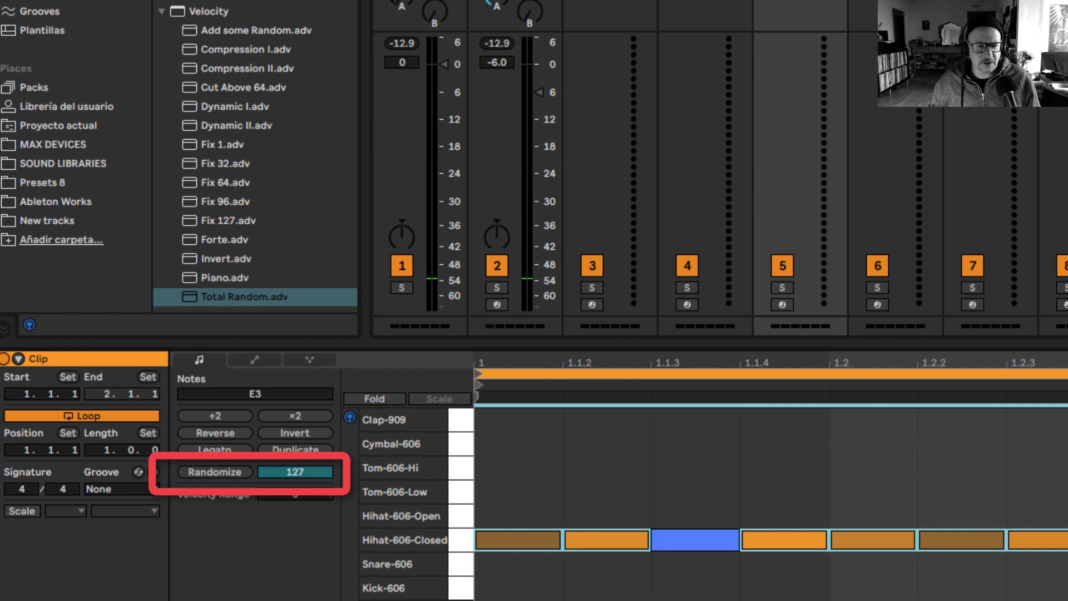
left_click_drag(294, 472, 295, 490)
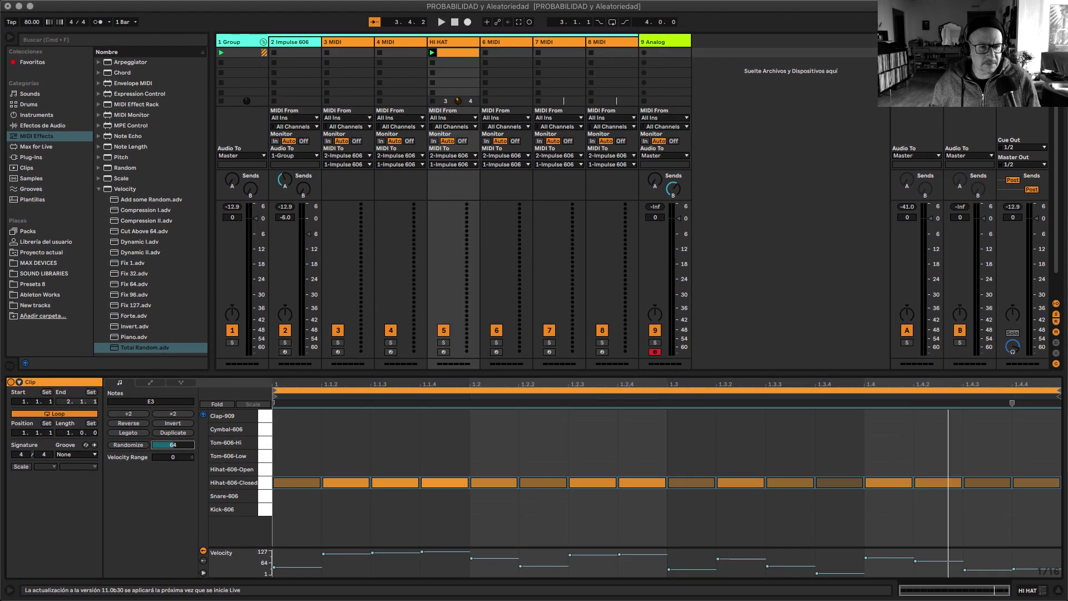
left_click(129, 445)
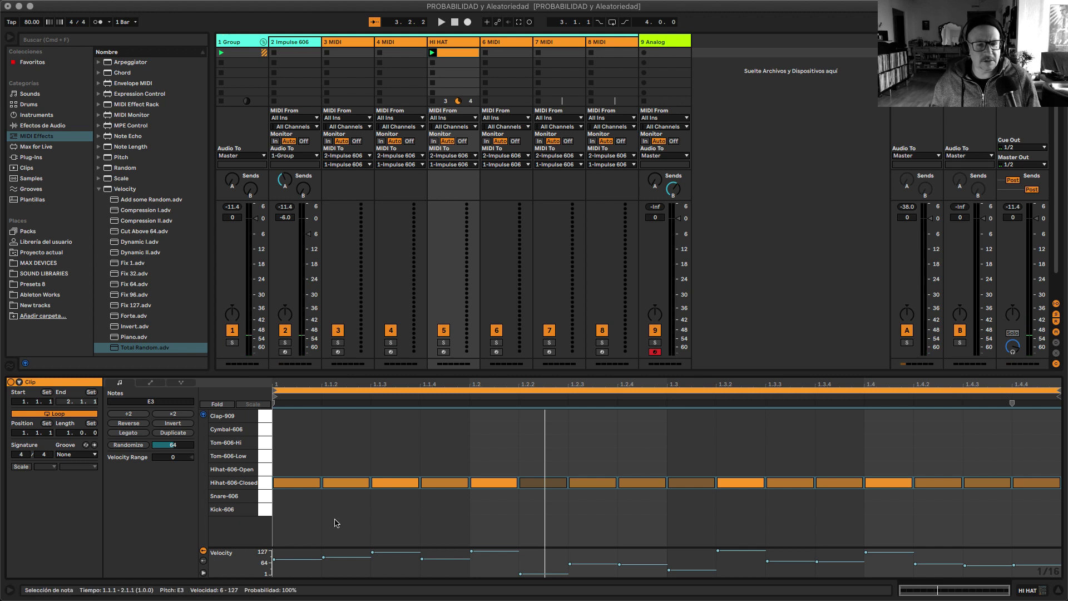
- Show the Chance lane in a taller note editor, randomise the hi-hat notes' chance by 100 %, and play the clip
left_click_drag(644, 373, 644, 311)
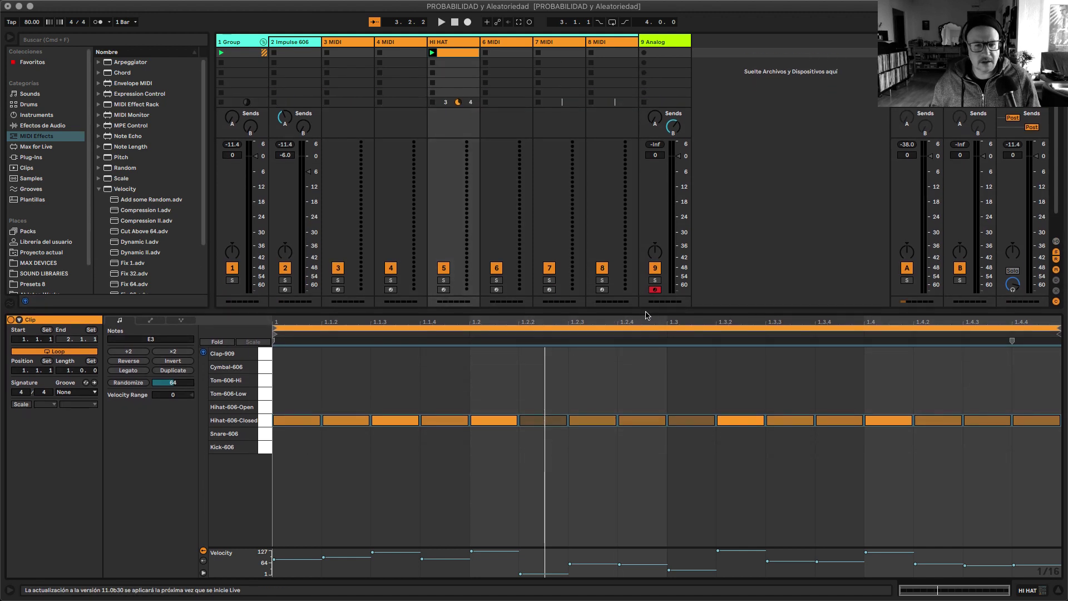
left_click(204, 563)
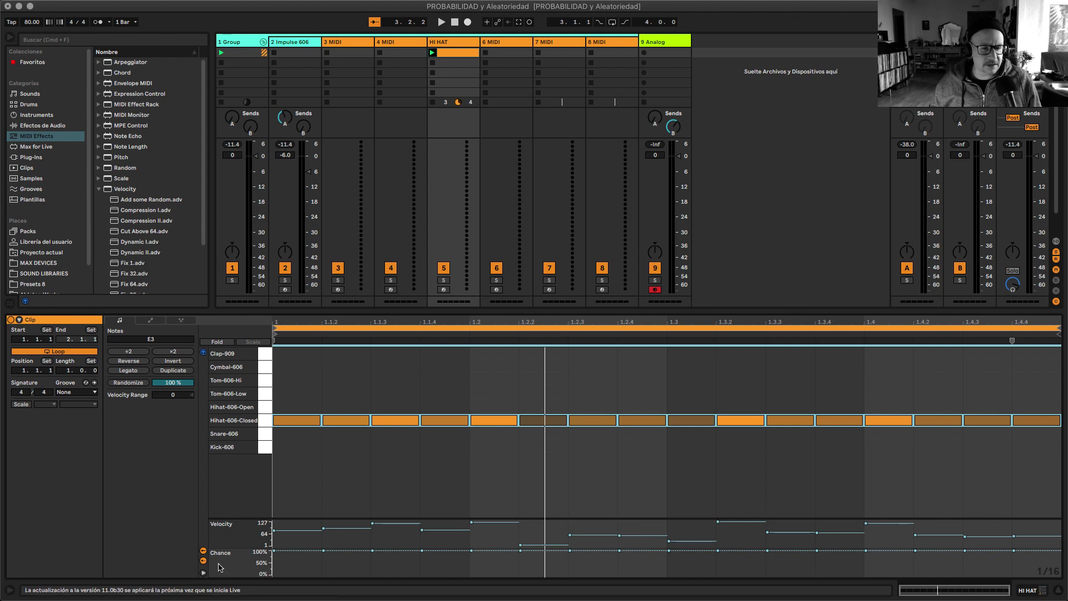
left_click(127, 383)
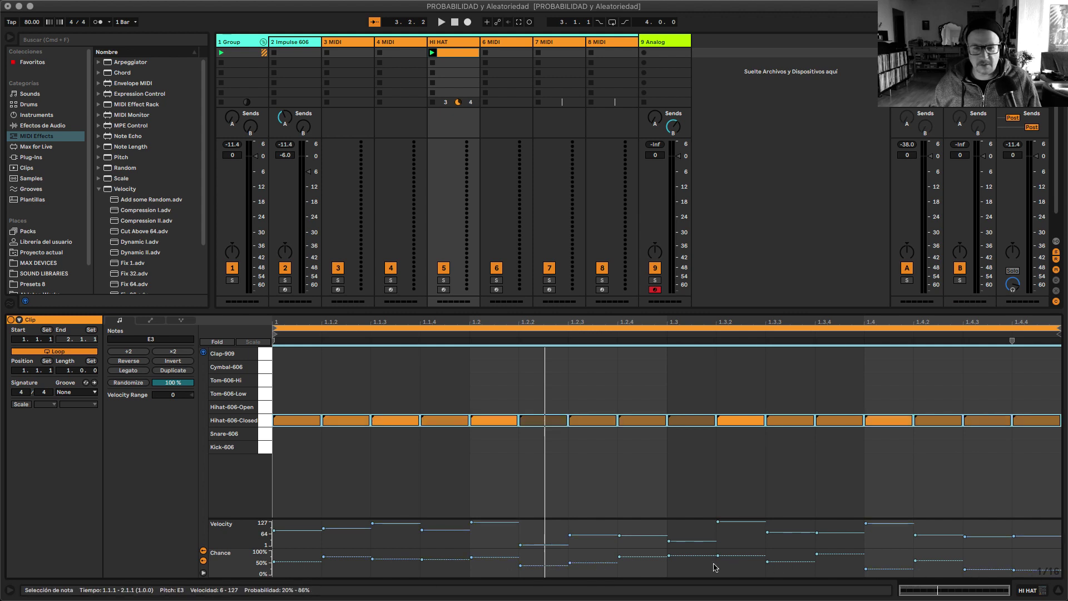
key("space")
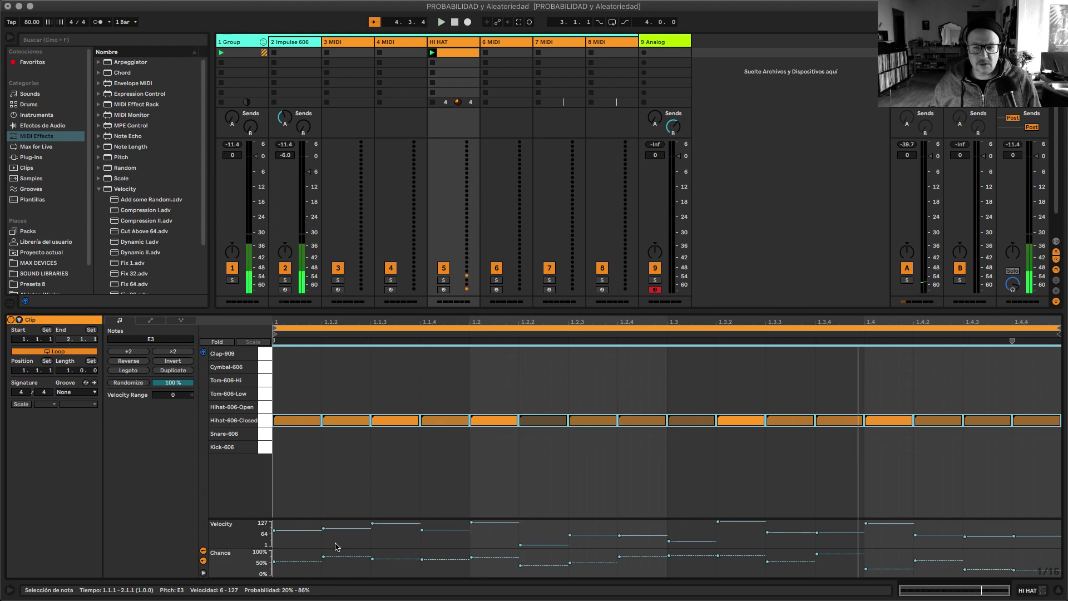
- Rename track 3 as BD and create an empty MIDI clip in its first slot
left_click(337, 46)
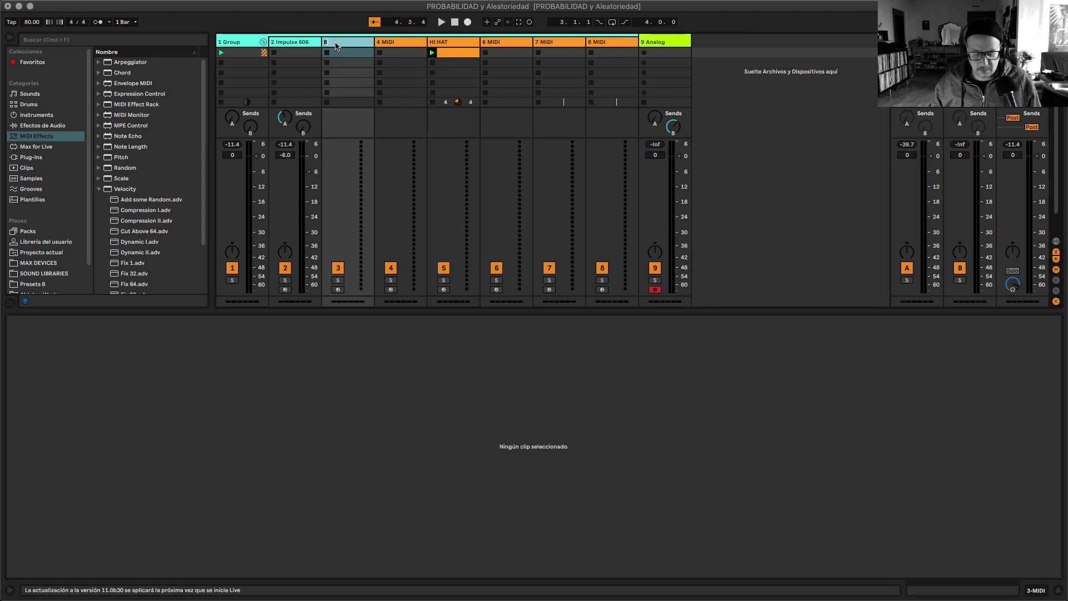
key("Return")
double_click(336, 53)
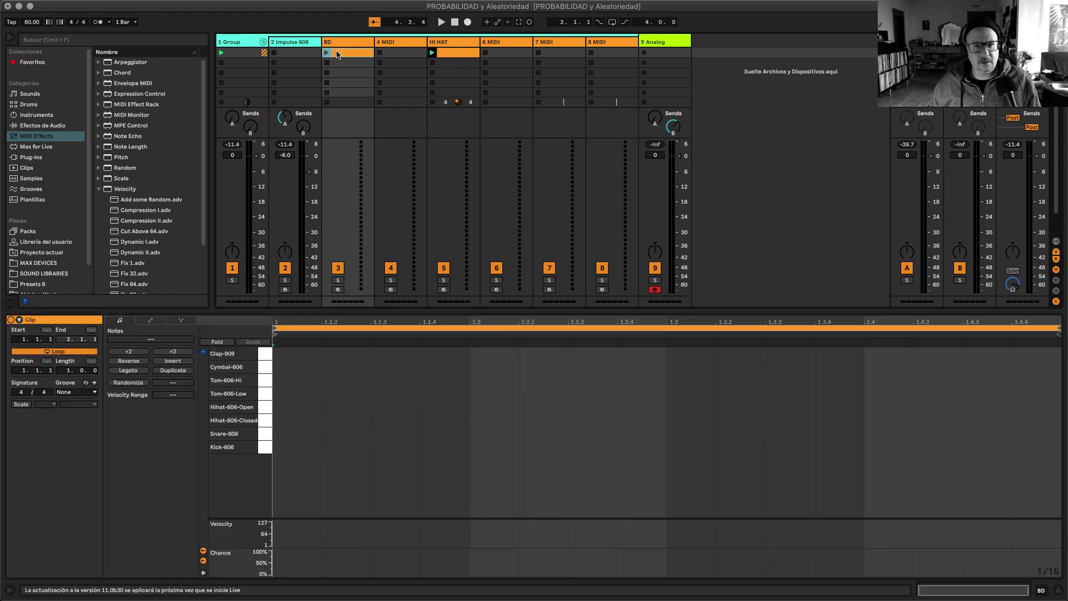
- Add Kick-606 notes on all four beats of the BD clip and raise their velocities to 127
double_click(280, 447)
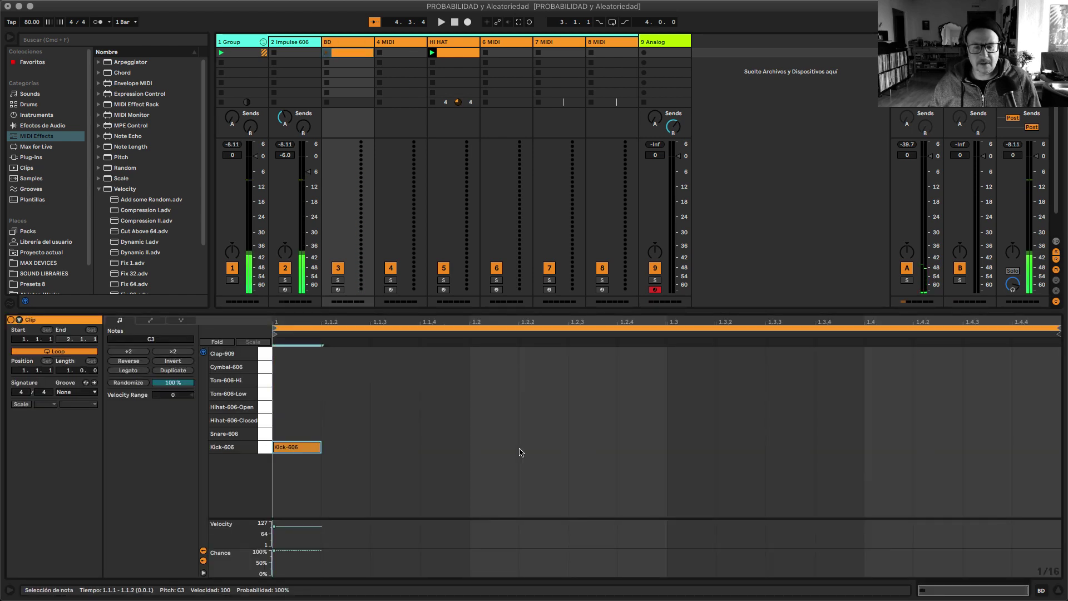
double_click(495, 448)
double_click(694, 448)
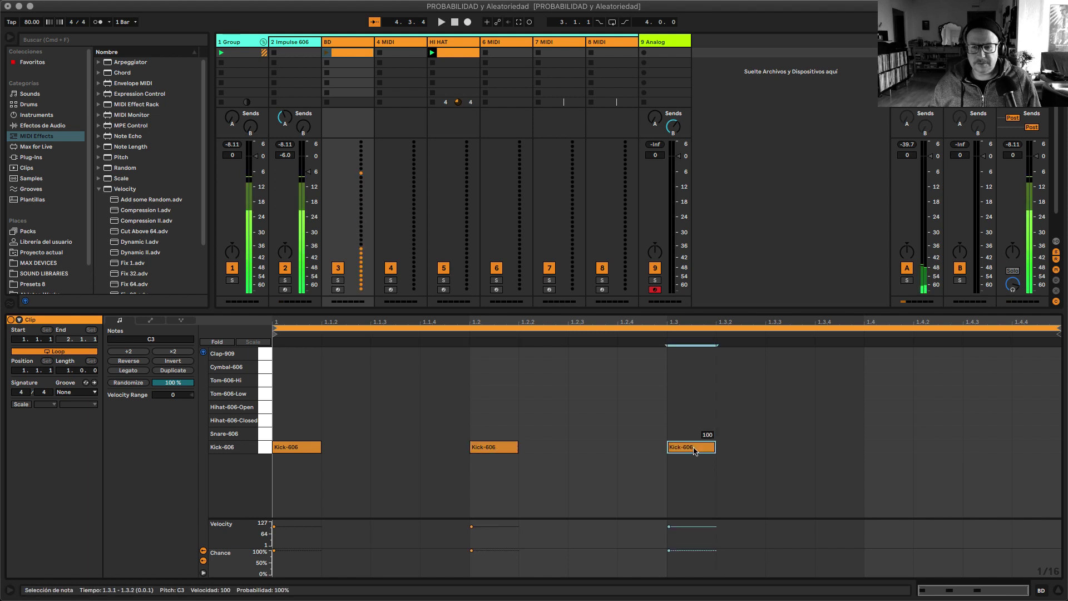
double_click(884, 448)
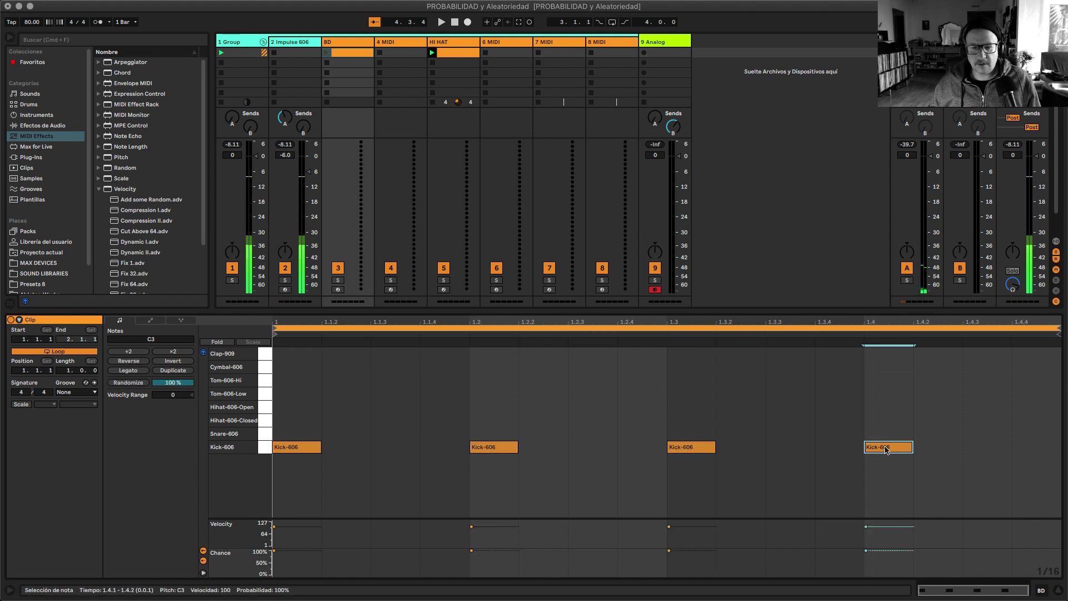
left_click(266, 450)
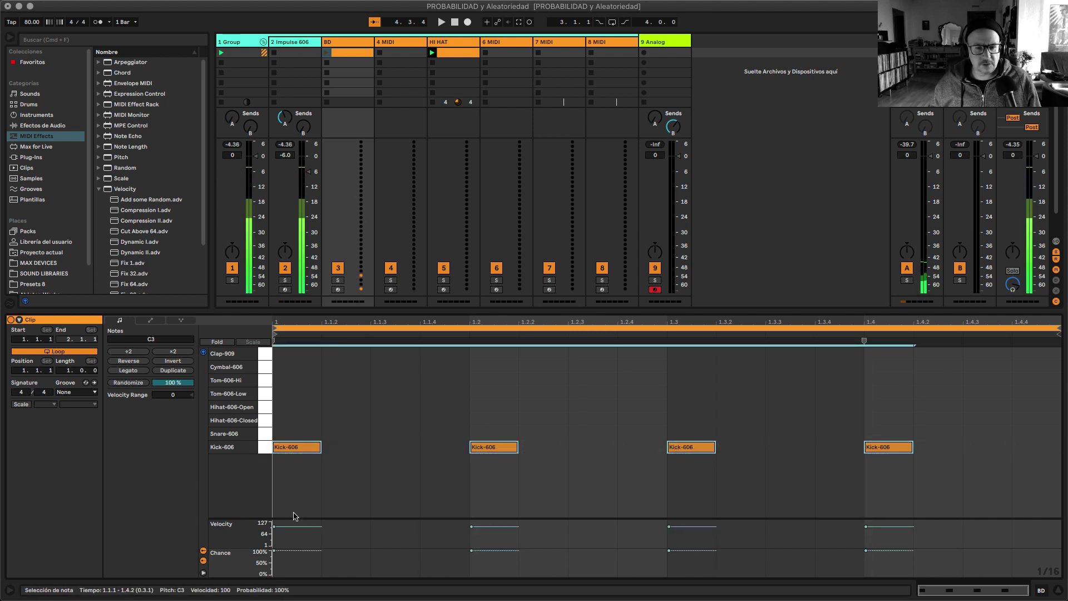
left_click_drag(296, 528, 296, 517)
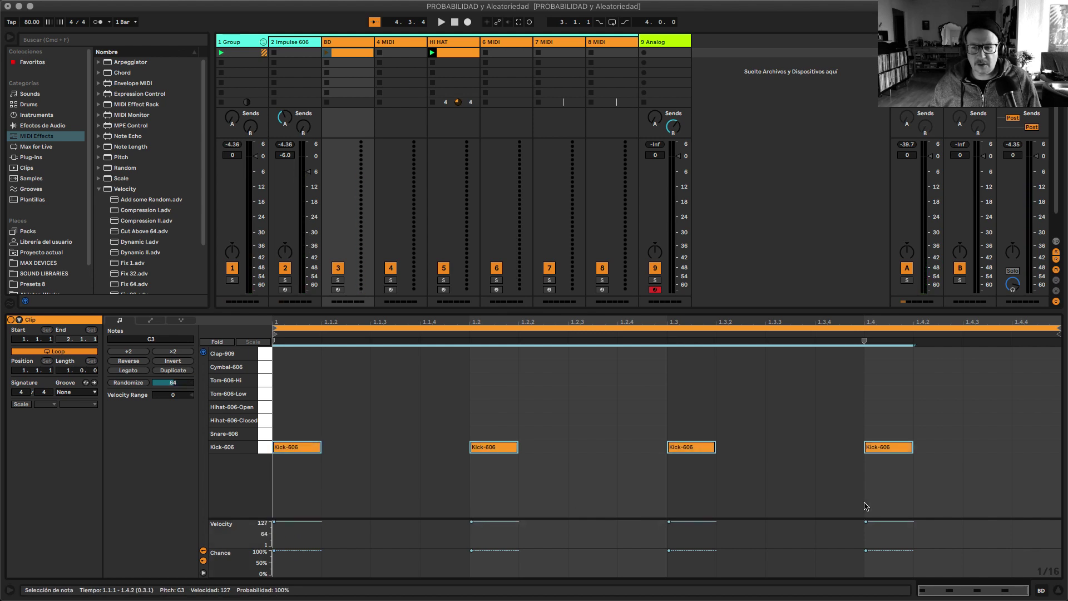
- Add extra Kick-606 sixteenth notes at 1.2.2, 1.4.3 and 1.4.4 in the BD clip
double_click(548, 450)
double_click(989, 449)
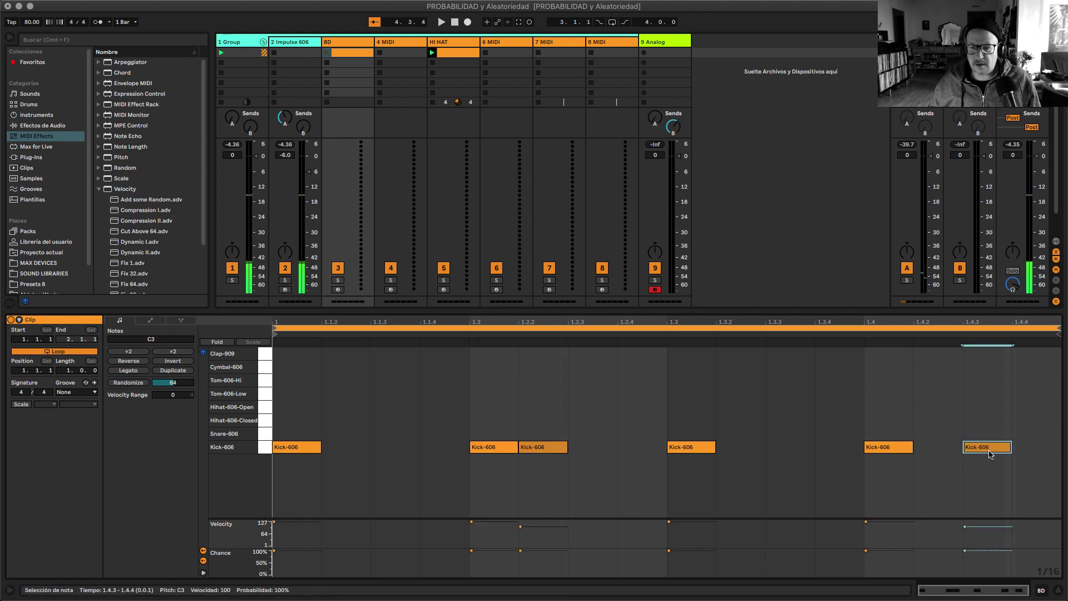
double_click(1030, 453)
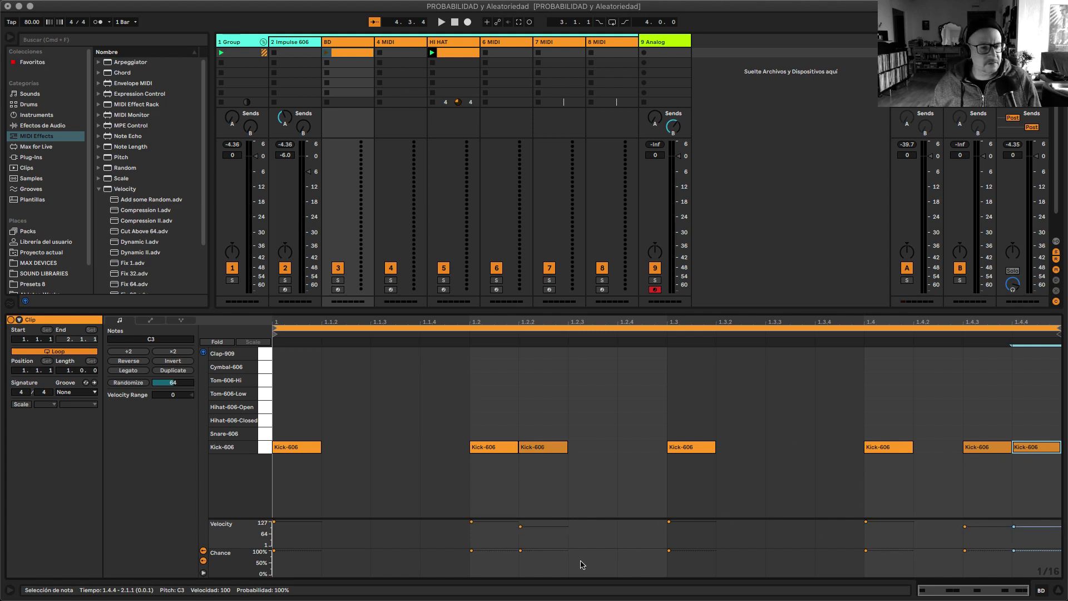
- Set the chance of the kicks at 1.2.2, 1.4.3 and 1.4.4 to 47%, 21% and 70%, and launch the BD clip
left_click(540, 444)
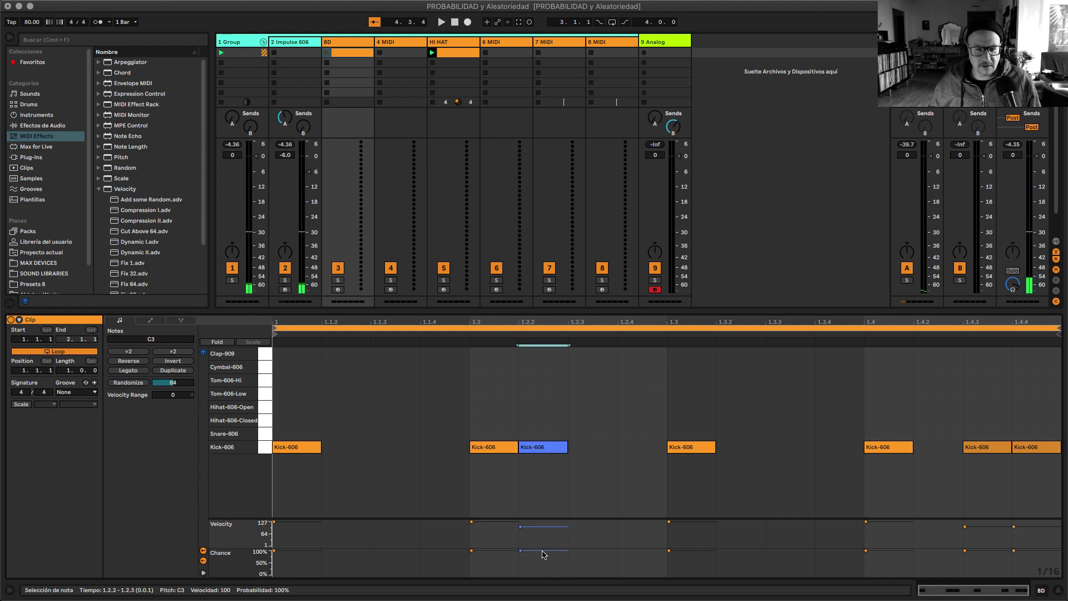
left_click_drag(544, 554, 545, 567)
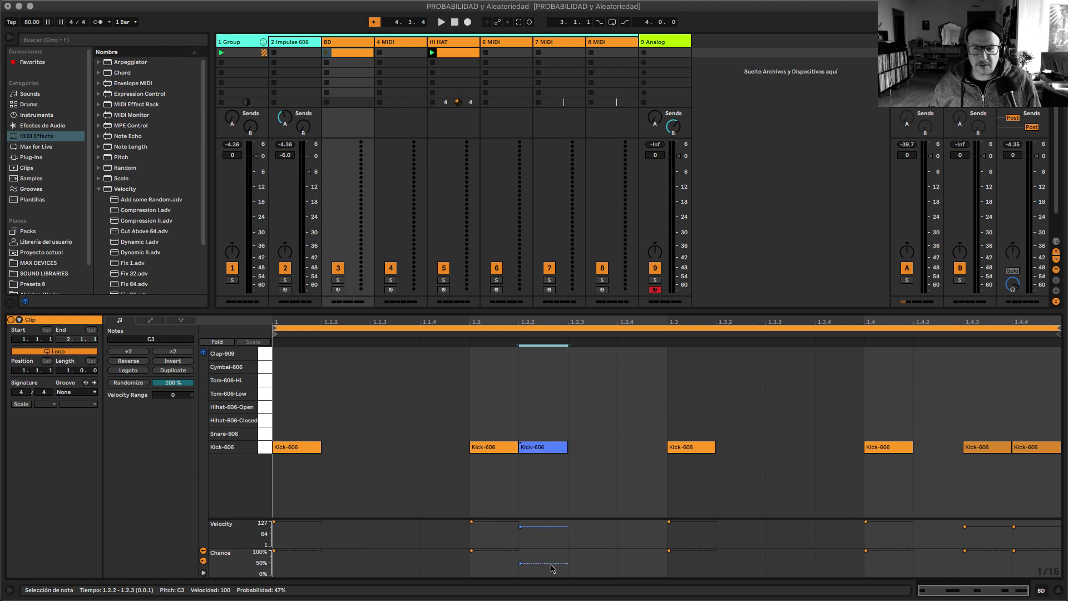
left_click_drag(989, 552, 989, 569)
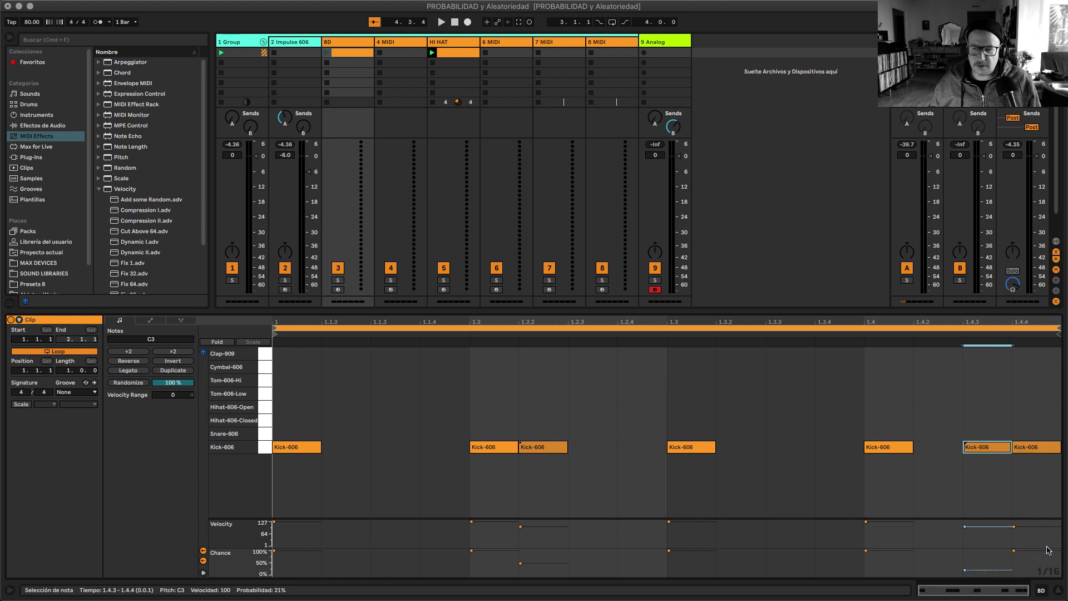
left_click_drag(1049, 550, 1048, 557)
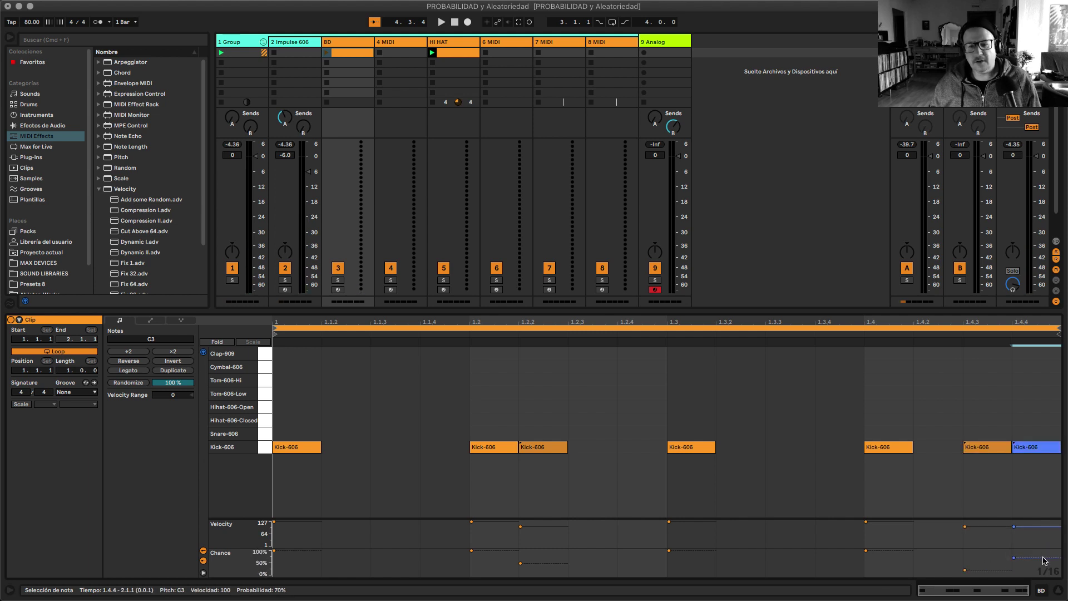
left_click(345, 106)
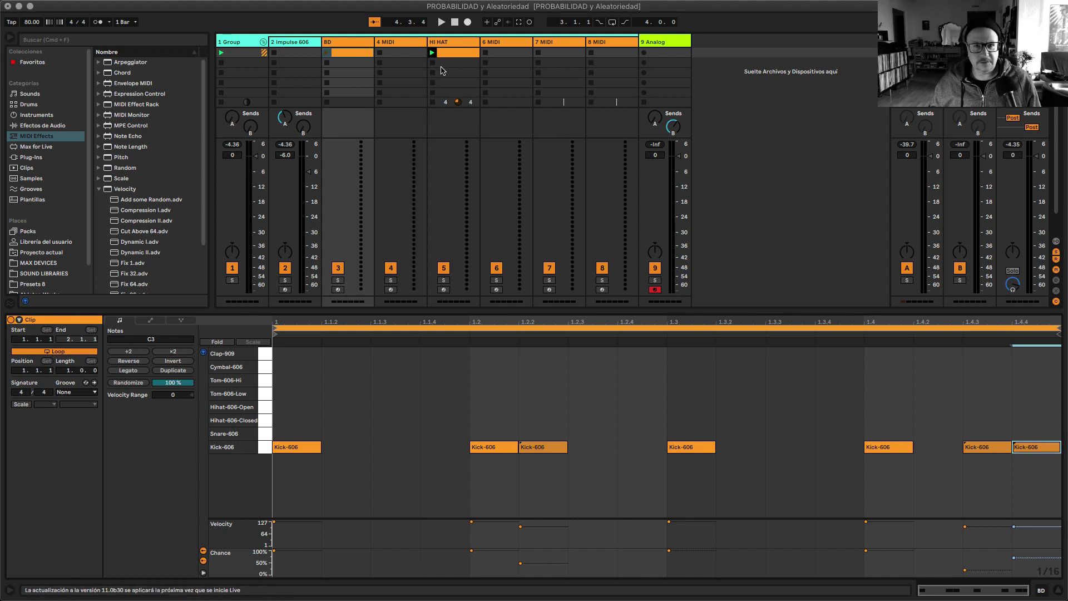
left_click(326, 53)
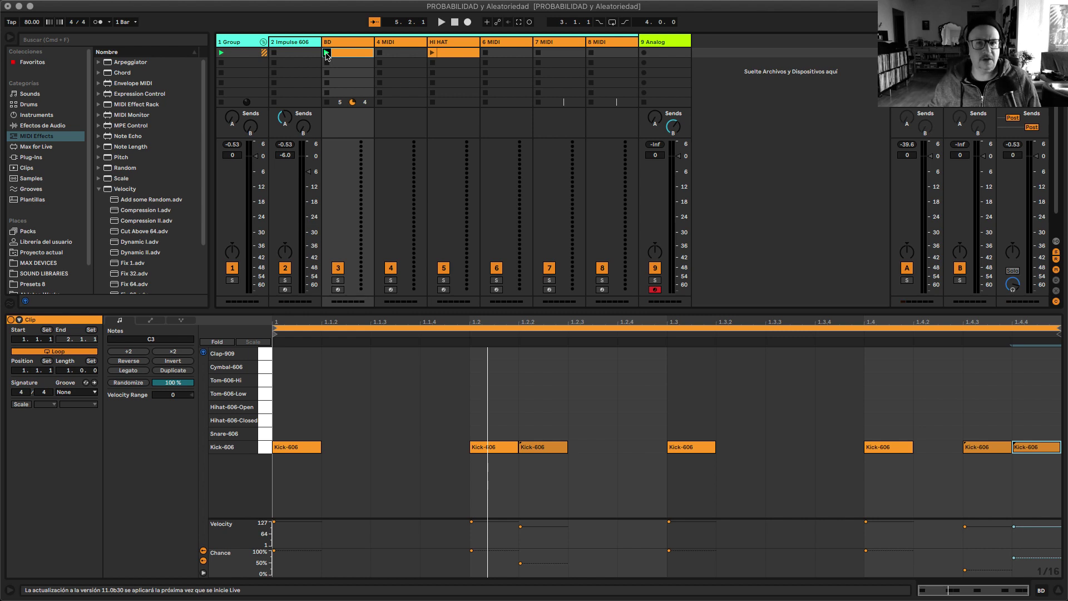
- Create a clip on the 4 MIDI track with Snare-606 notes on beats 2 and 4, and launch it
double_click(406, 55)
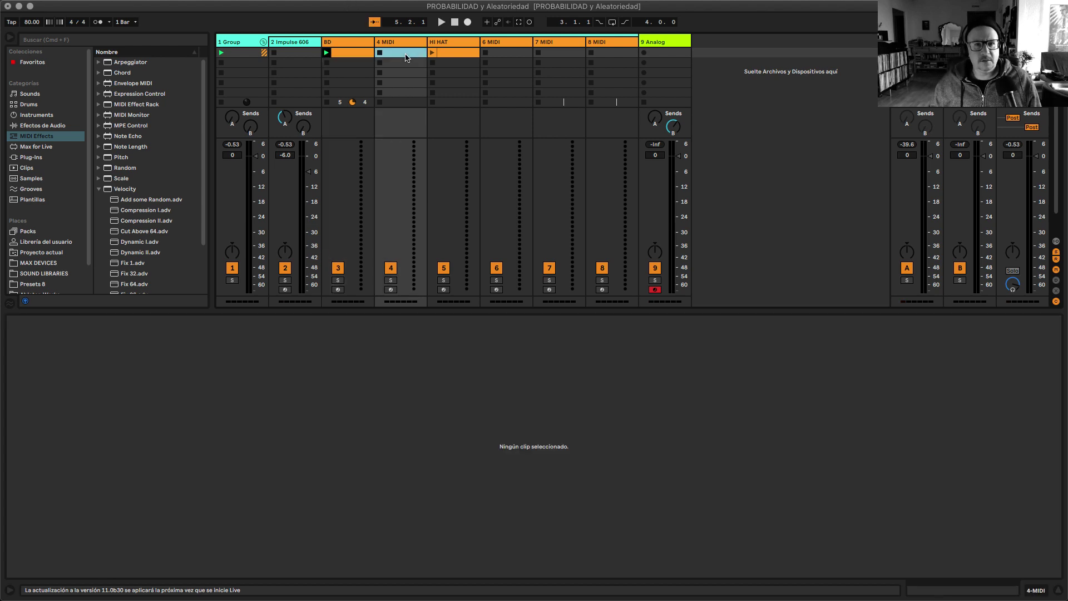
double_click(494, 434)
double_click(888, 433)
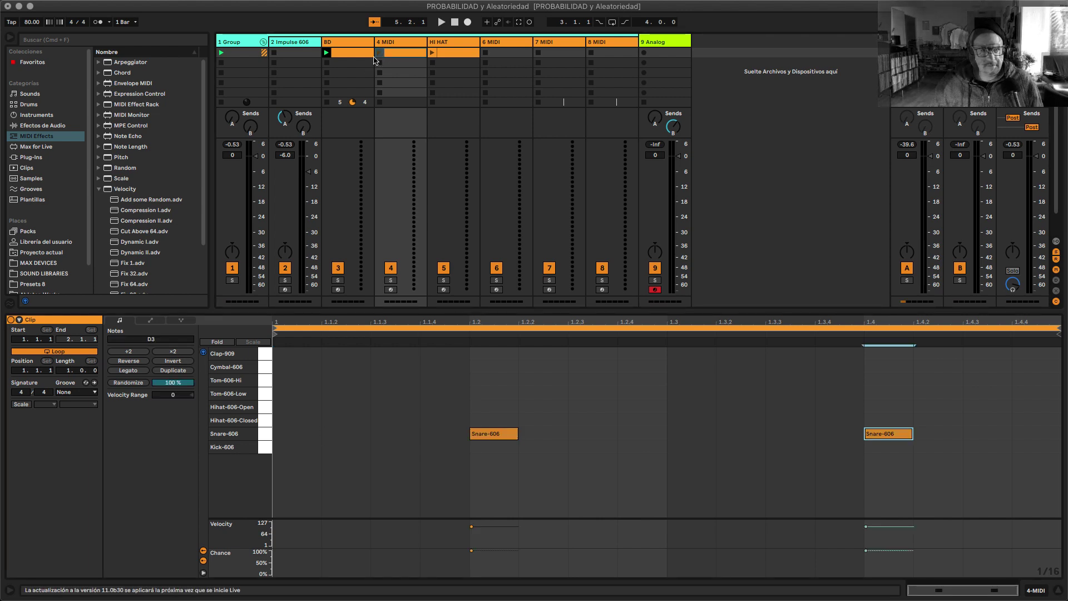
left_click(380, 54)
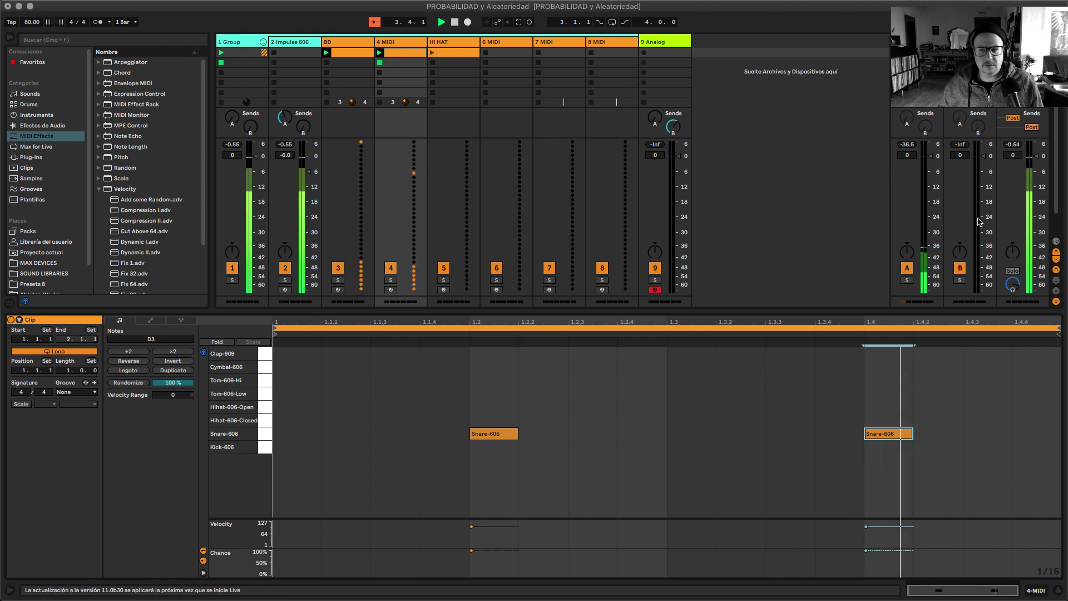
- Add Snare-606 sixteenth notes at 1.4.2, 1.4.3 and 1.4.4, right after the beat 4 snare
left_click(894, 437)
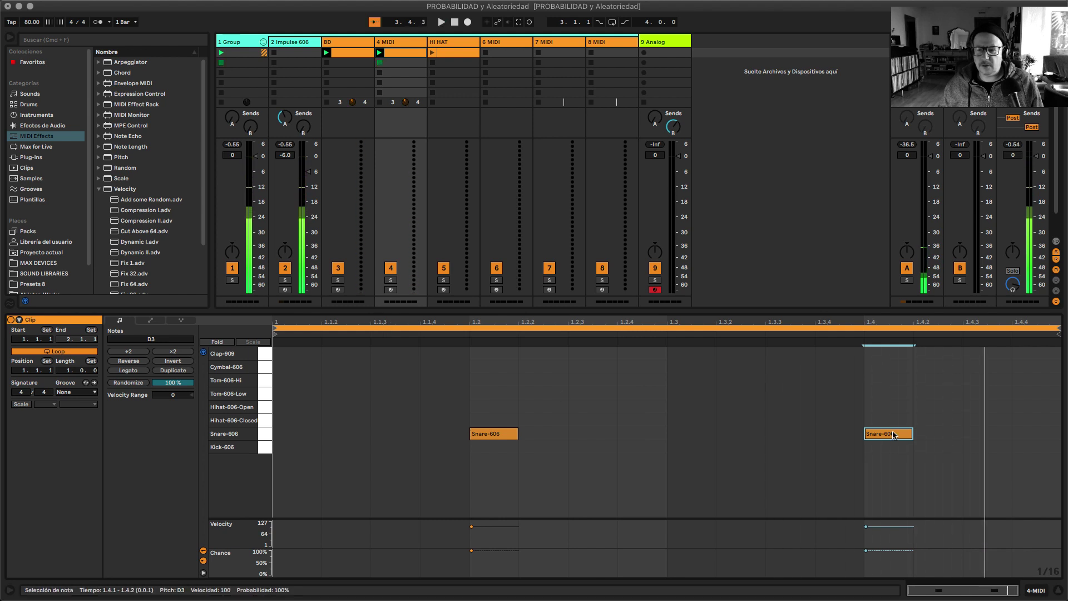
double_click(937, 437)
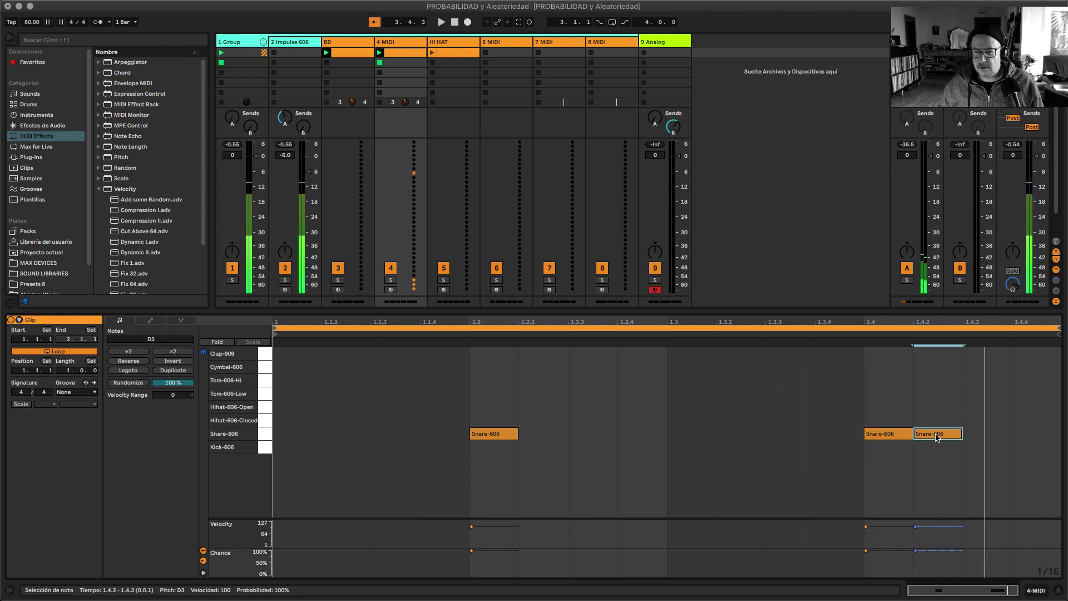
double_click(987, 434)
left_click(1035, 436)
double_click(1034, 436)
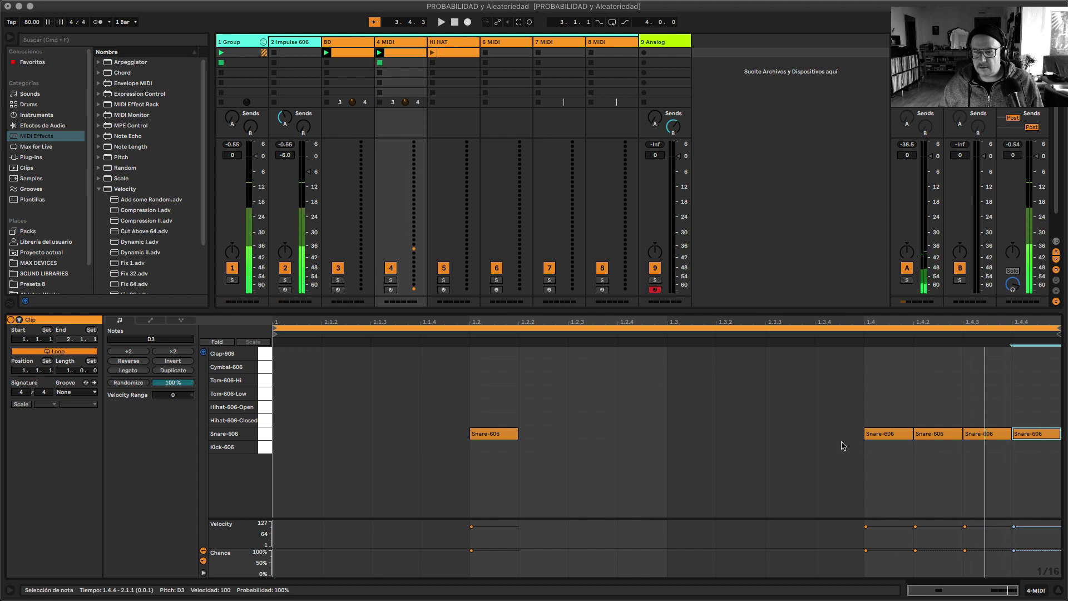
- Add Snare-606 sixteenth notes at 1.3.3 and 1.3.4 and randomize the chance of the five extra snares with an amount of 100%
double_click(839, 436)
double_click(798, 436)
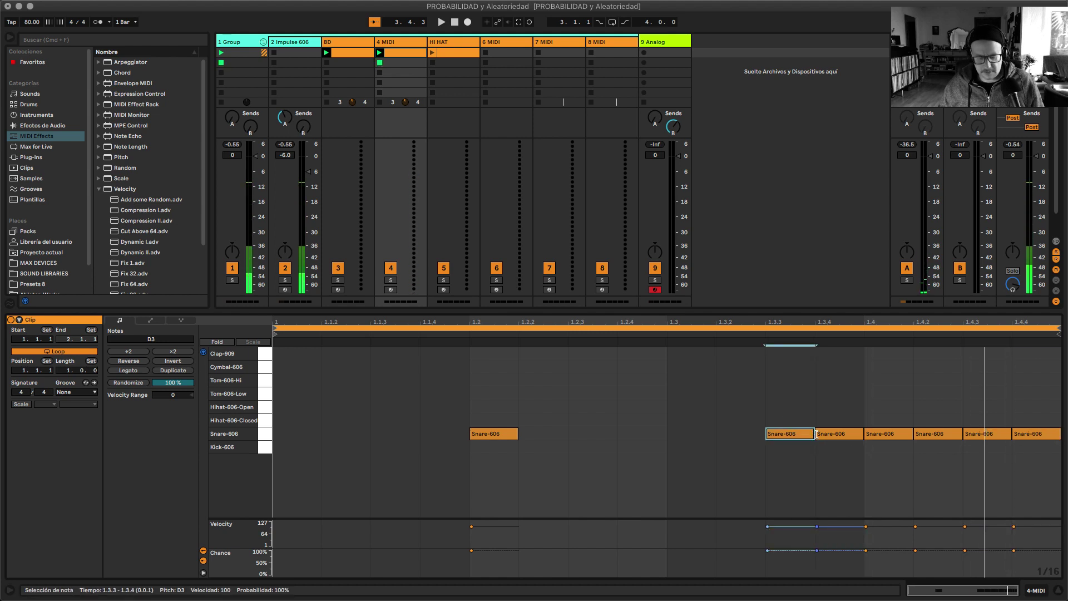
left_click(837, 437, "shift")
left_click(888, 434, "shift")
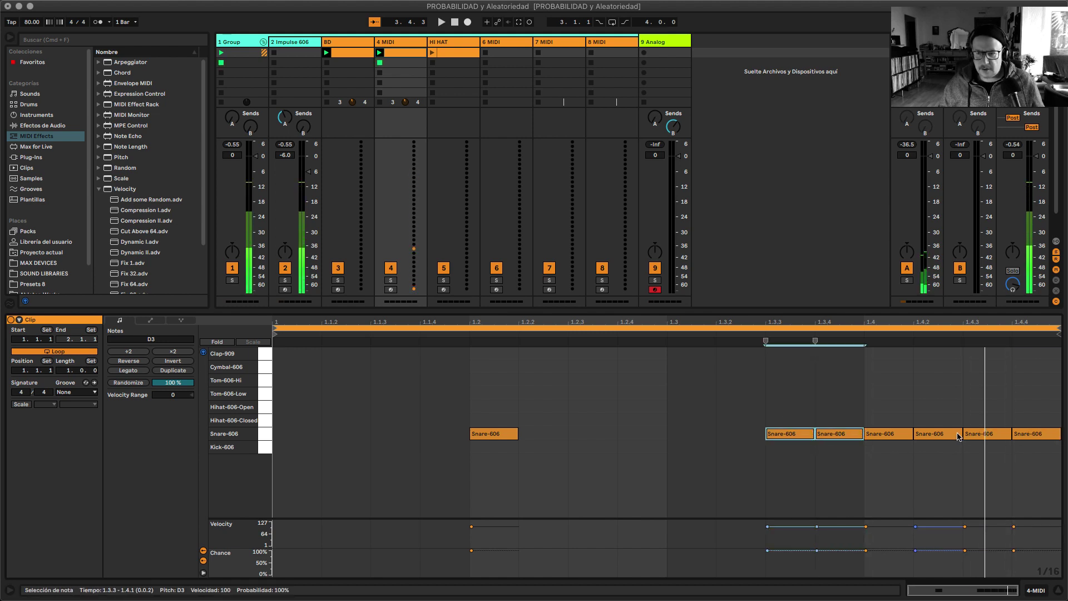
left_click(938, 435, "shift")
left_click(987, 435, "shift")
left_click(1047, 435, "shift")
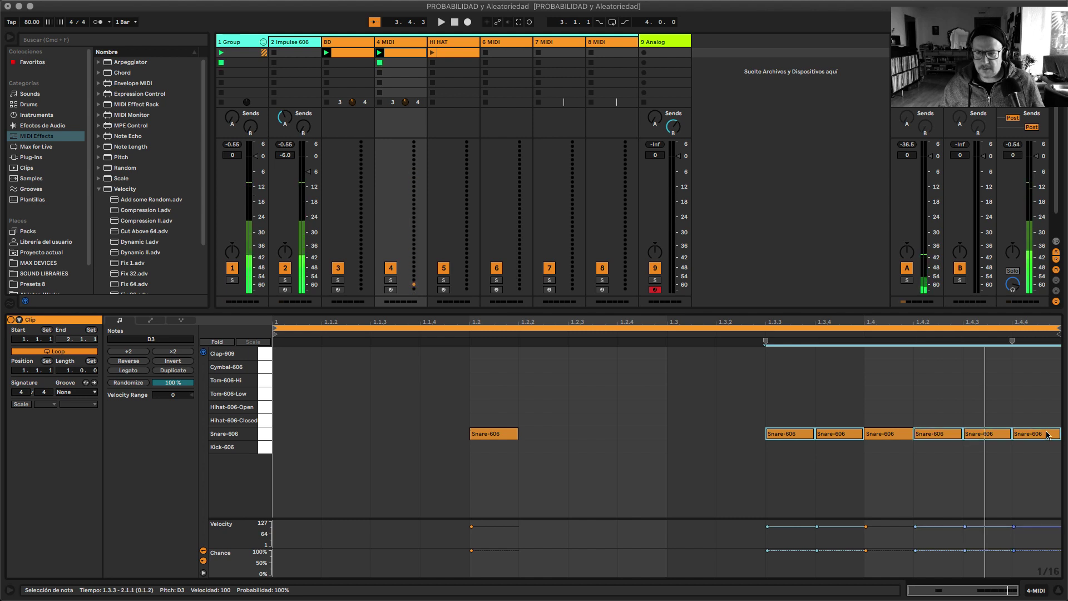
left_click(134, 386)
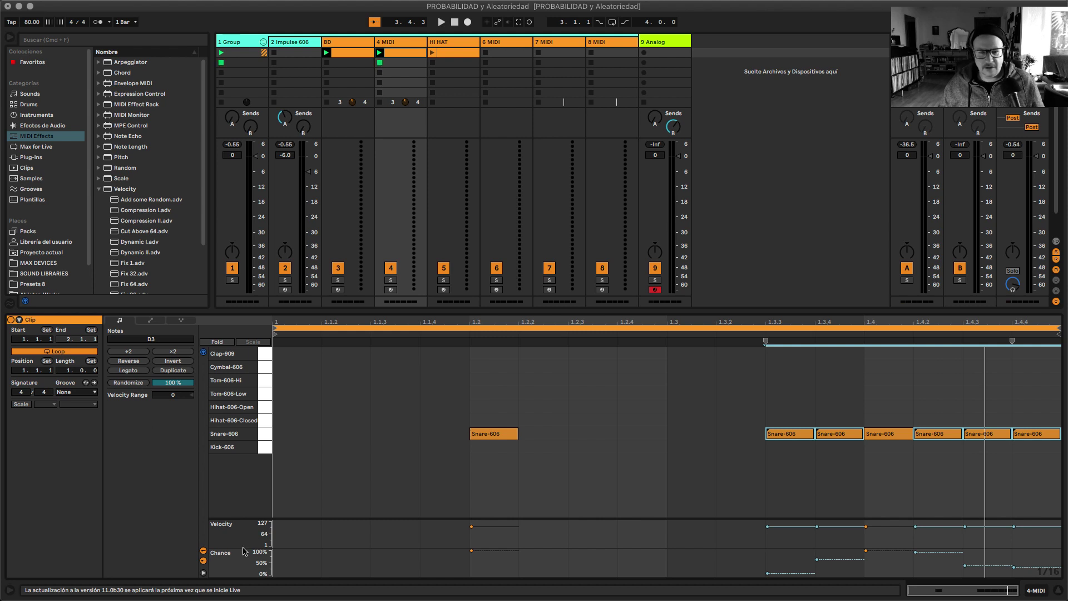
- Randomize the velocity of the five extra snares, raising the randomize amount to 127
left_click(134, 385)
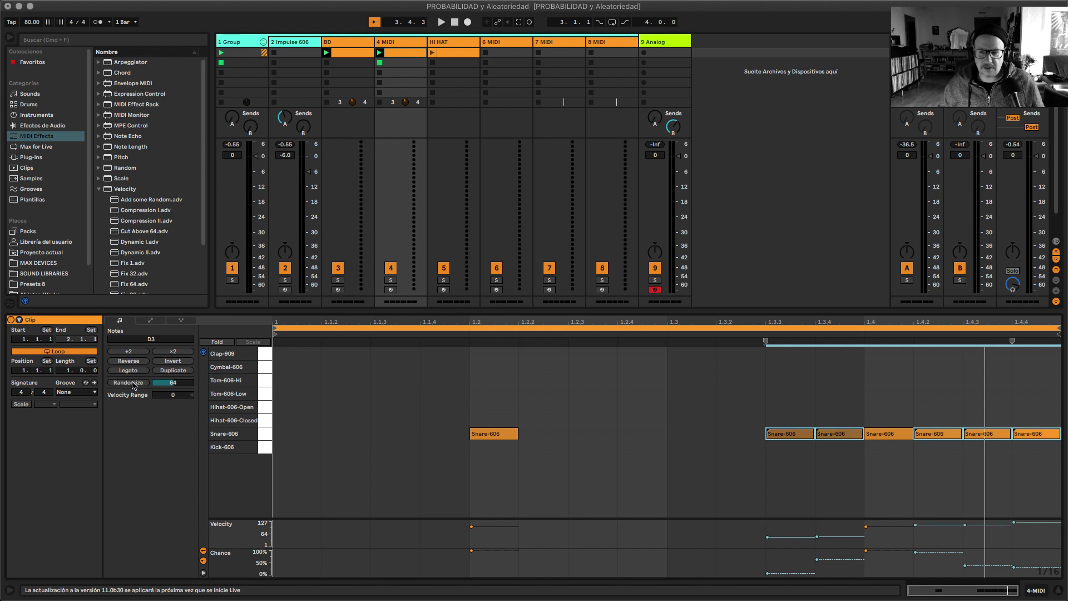
left_click_drag(173, 382, 172, 345)
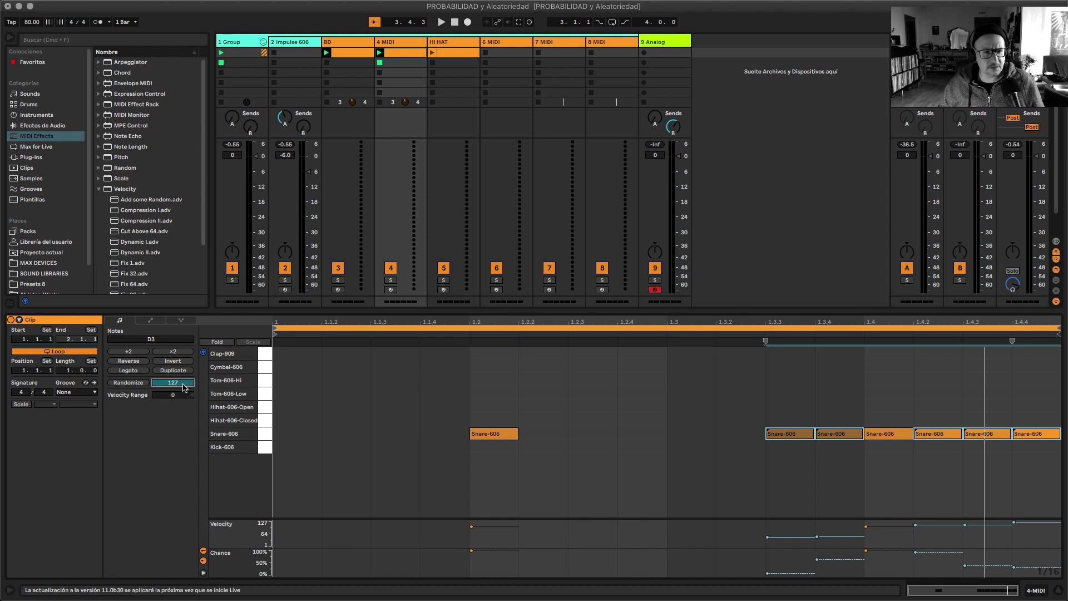
left_click(130, 384)
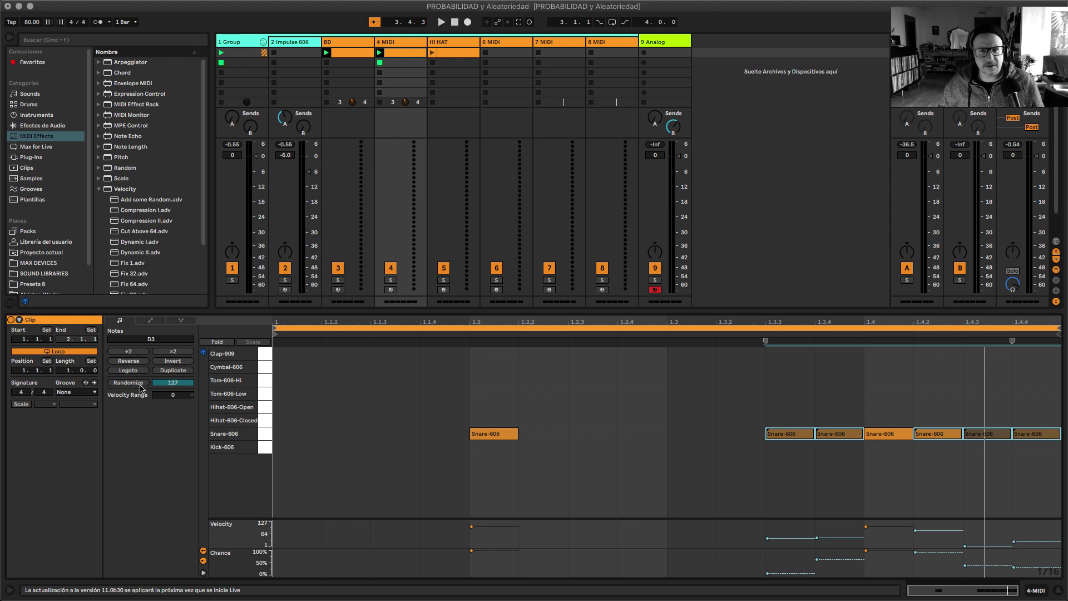
- Start playback and launch the 4 MIDI and HI HAT clips so they play together with the BD clip
key("space")
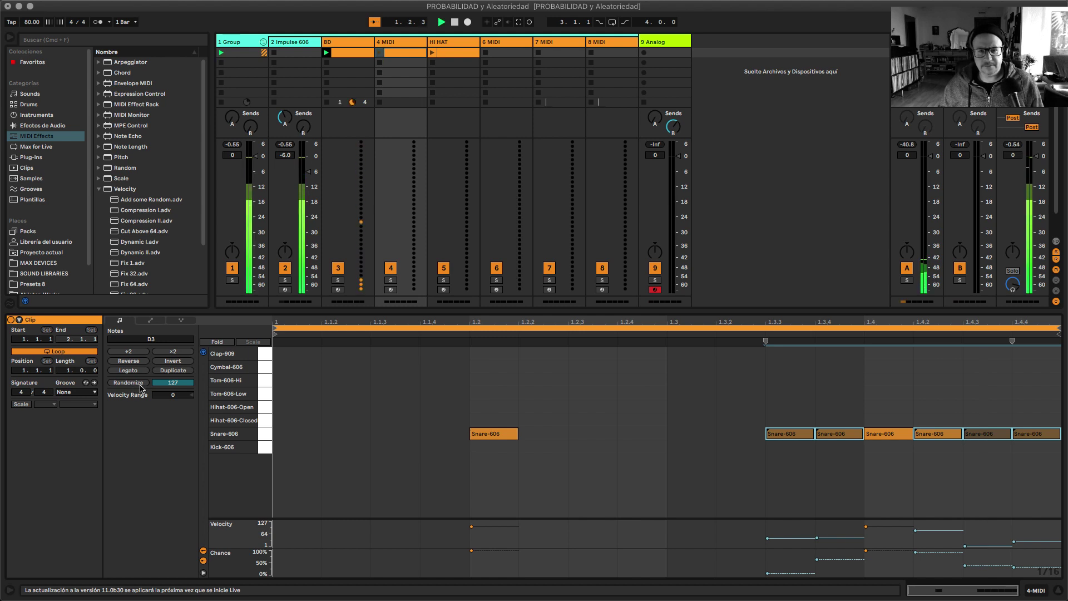
left_click(381, 53)
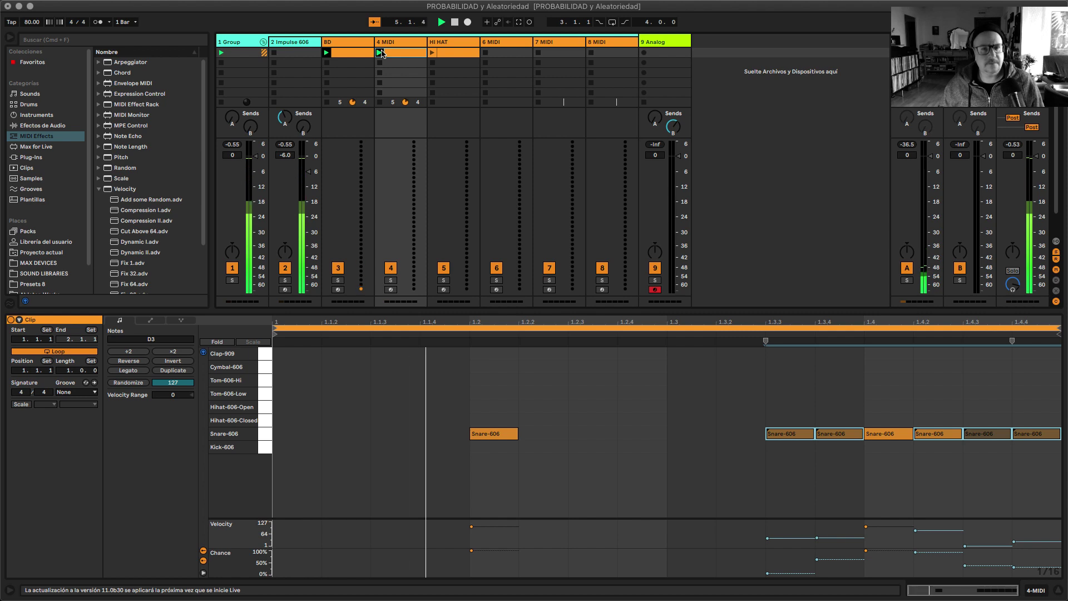
left_click(432, 53)
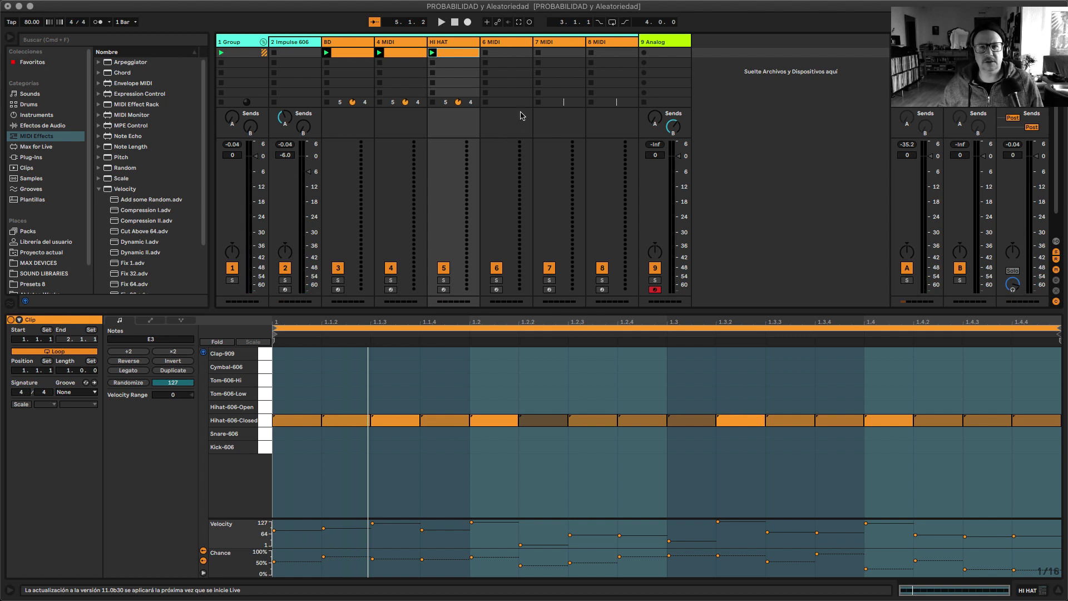
- Create an empty MIDI clip in the first slot of the 9 Analog track and audition the C1 key
left_click(670, 44)
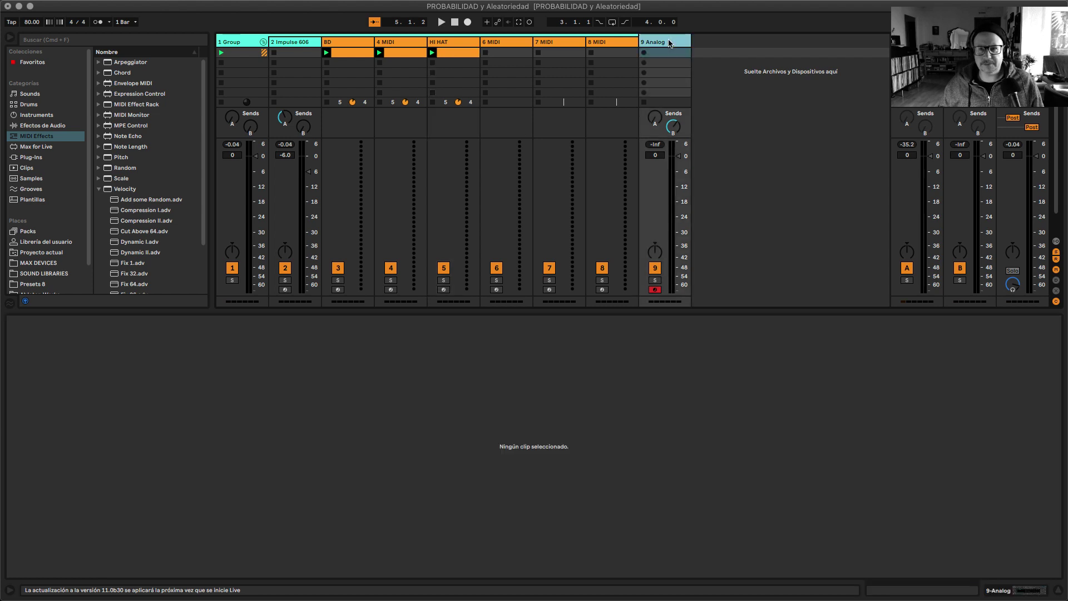
double_click(664, 53)
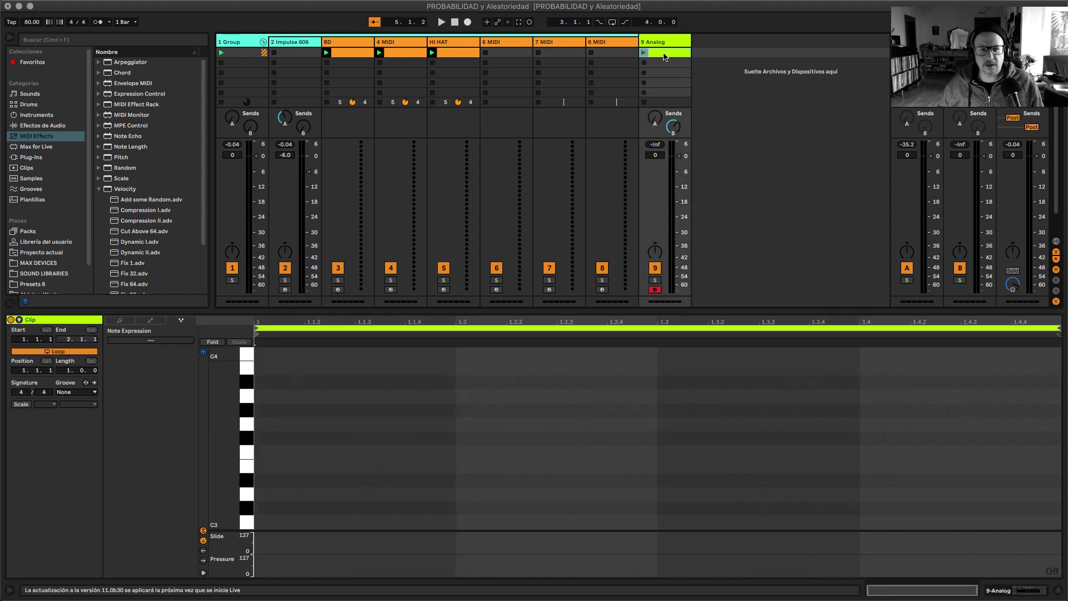
scroll(303, 452, "down", 10)
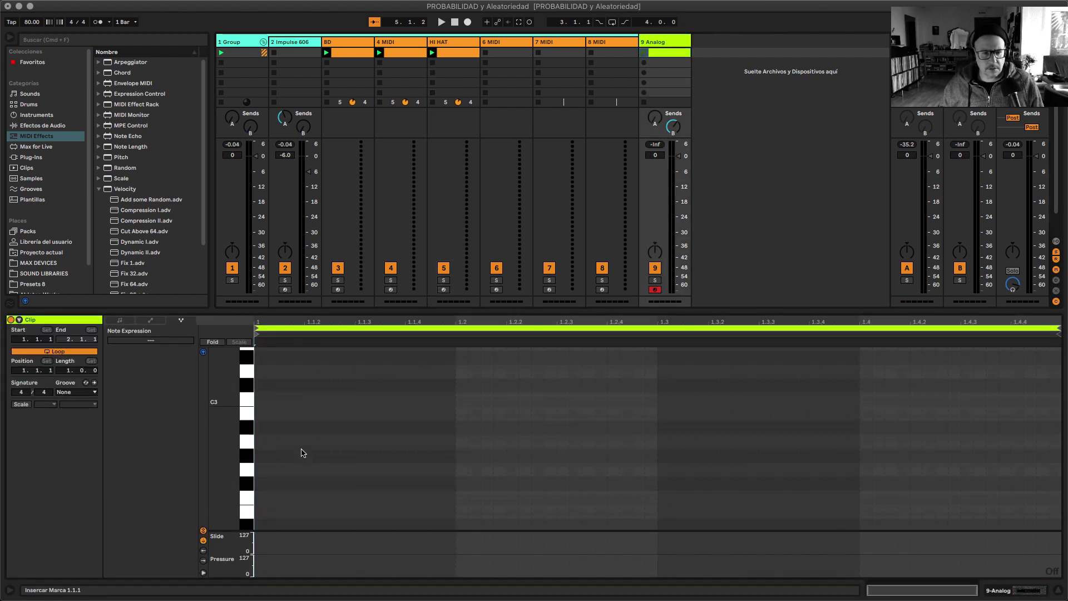
scroll(303, 453, "down", 3)
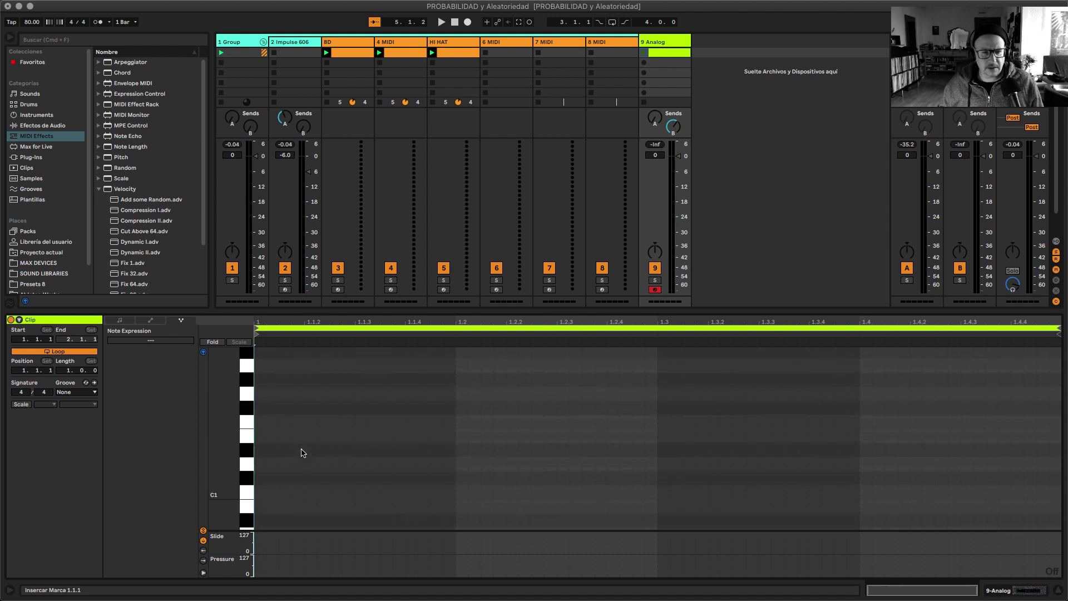
left_click(247, 494)
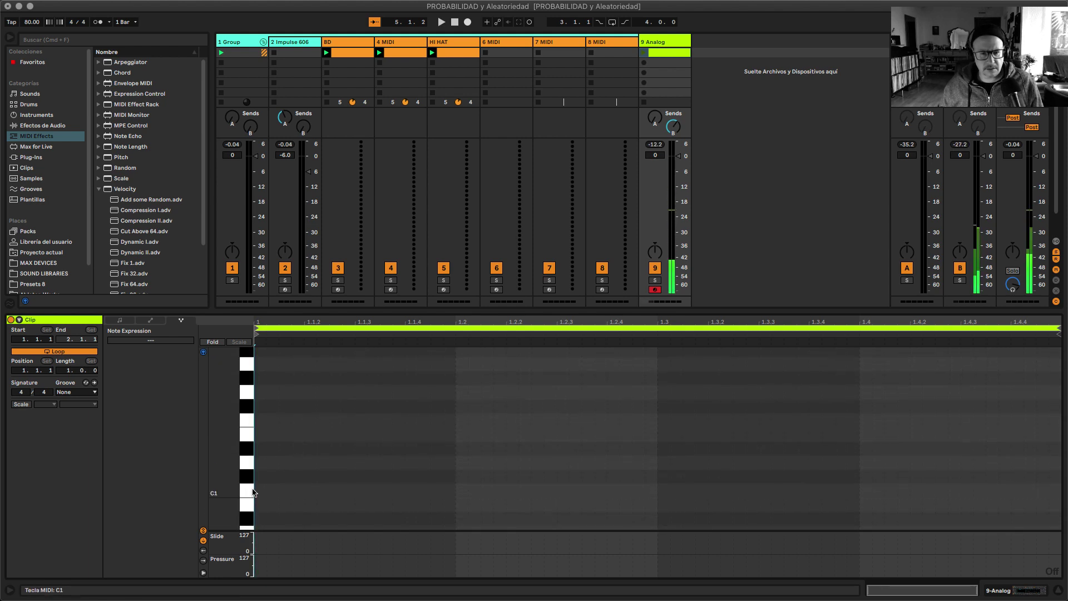
double_click(265, 490)
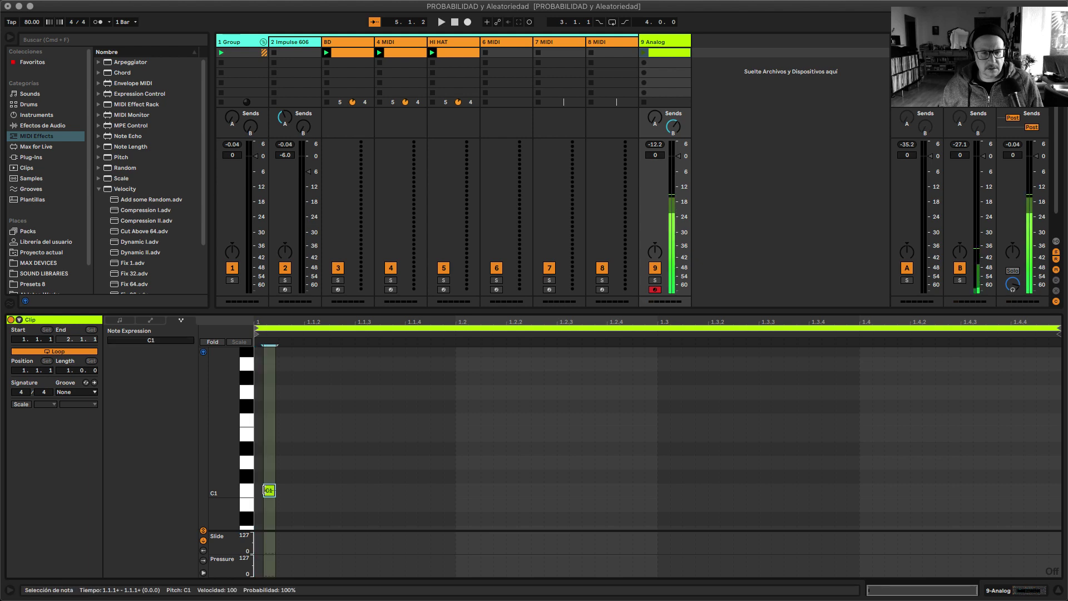
left_click(270, 494)
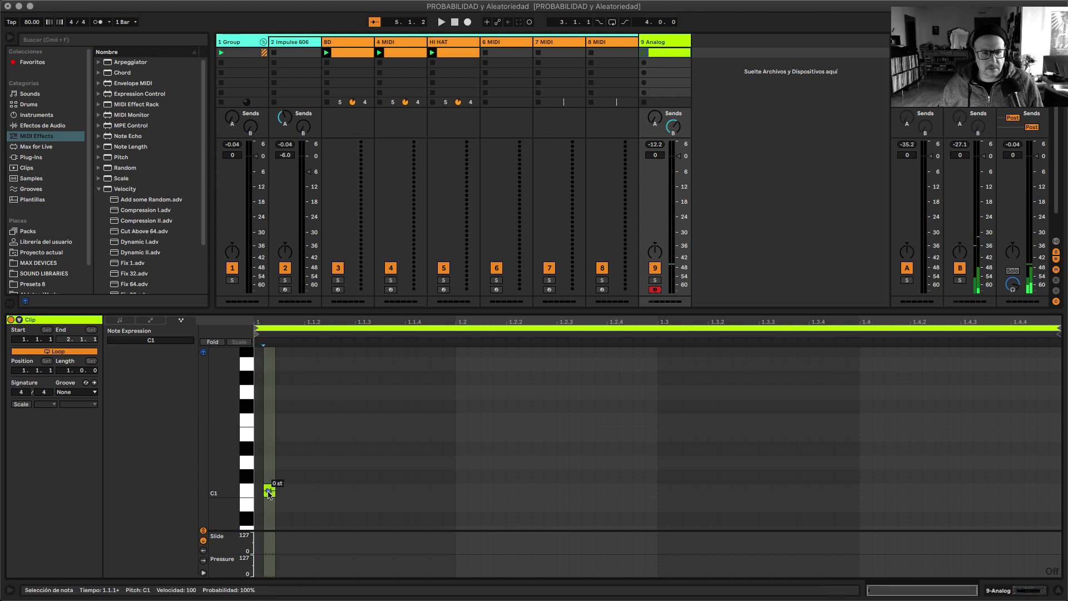
double_click(270, 493)
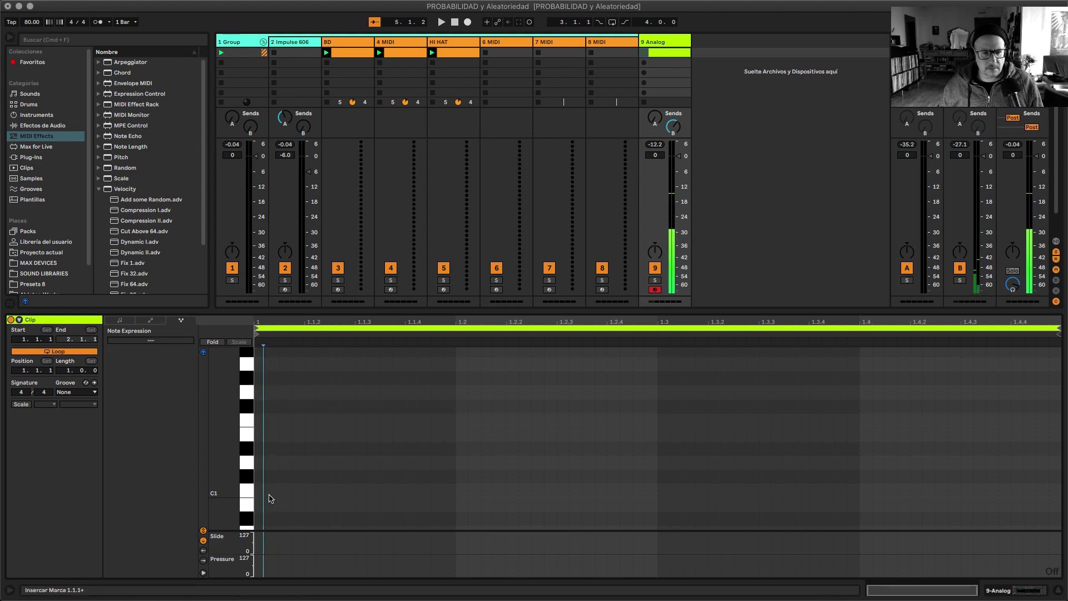
- Show the clip's note editing view and fill the whole bar with C1 sixteenth notes
key("alt+e")
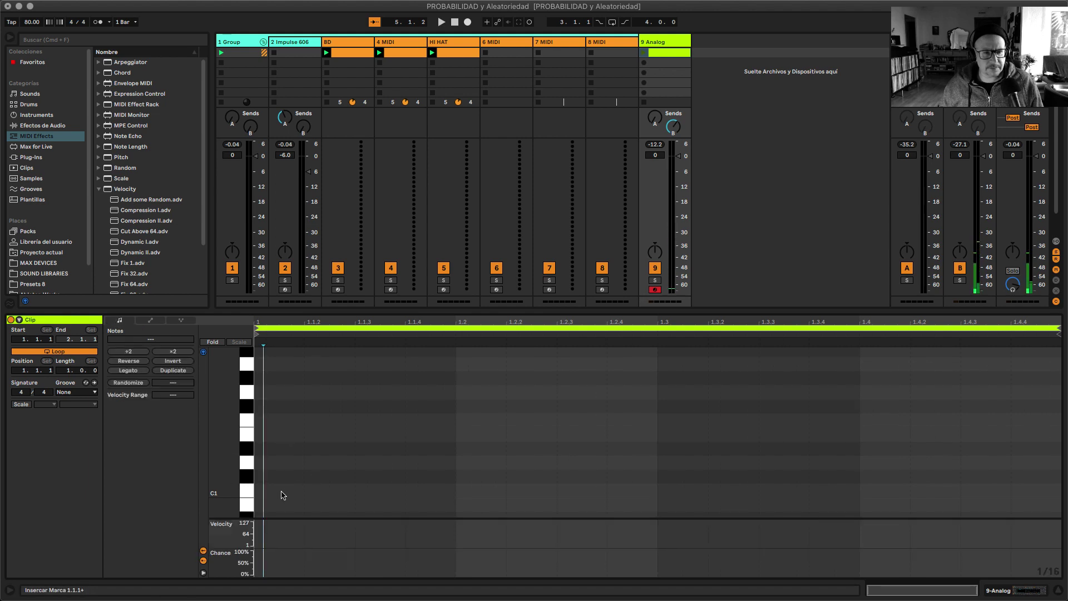
double_click(261, 494)
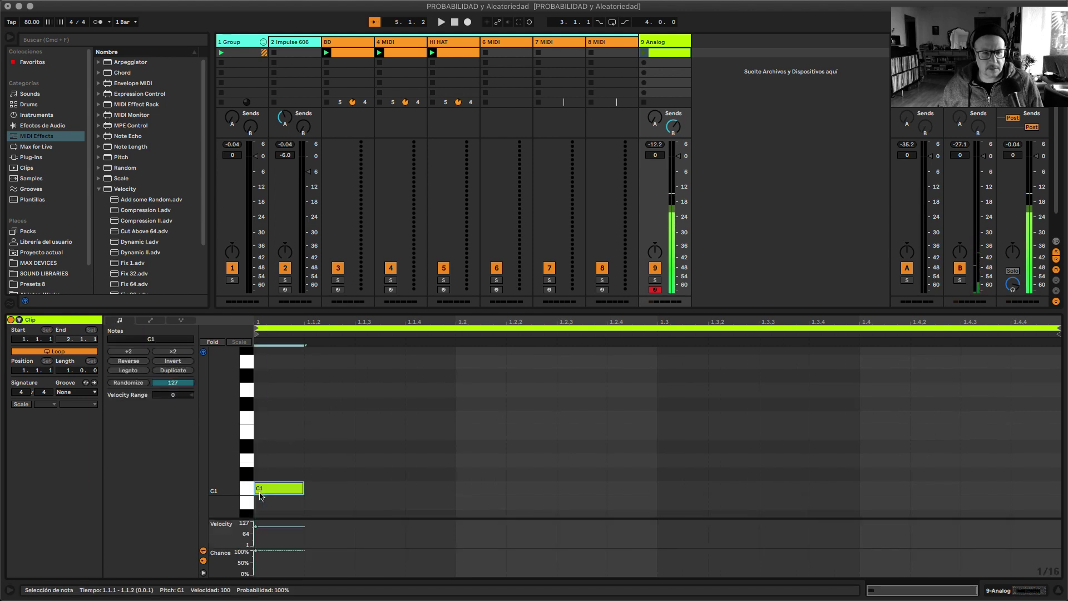
double_click(334, 495)
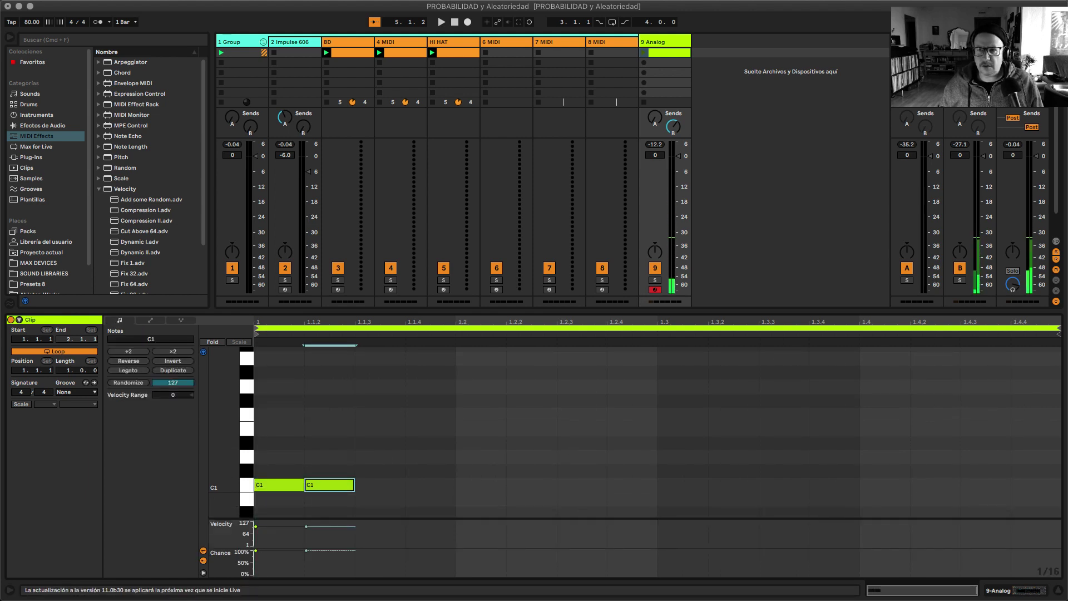
mouse_move(369, 485)
left_mouse_down()
mouse_move(939, 492)
mouse_move(1029, 480)
left_mouse_up()
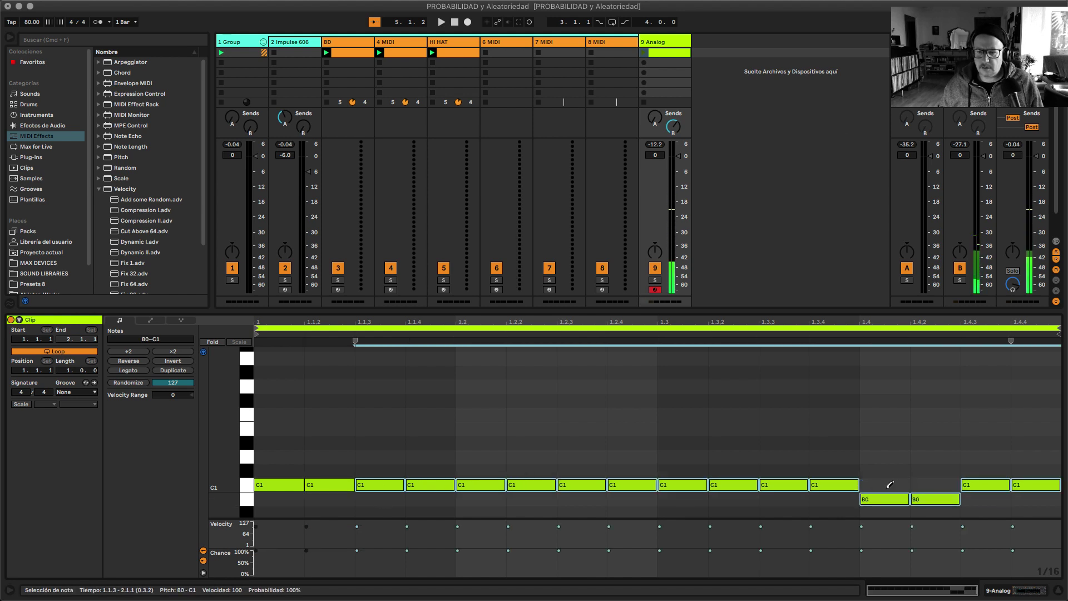
mouse_move(884, 498)
left_mouse_down()
mouse_move(884, 485)
mouse_move(934, 485)
left_mouse_up()
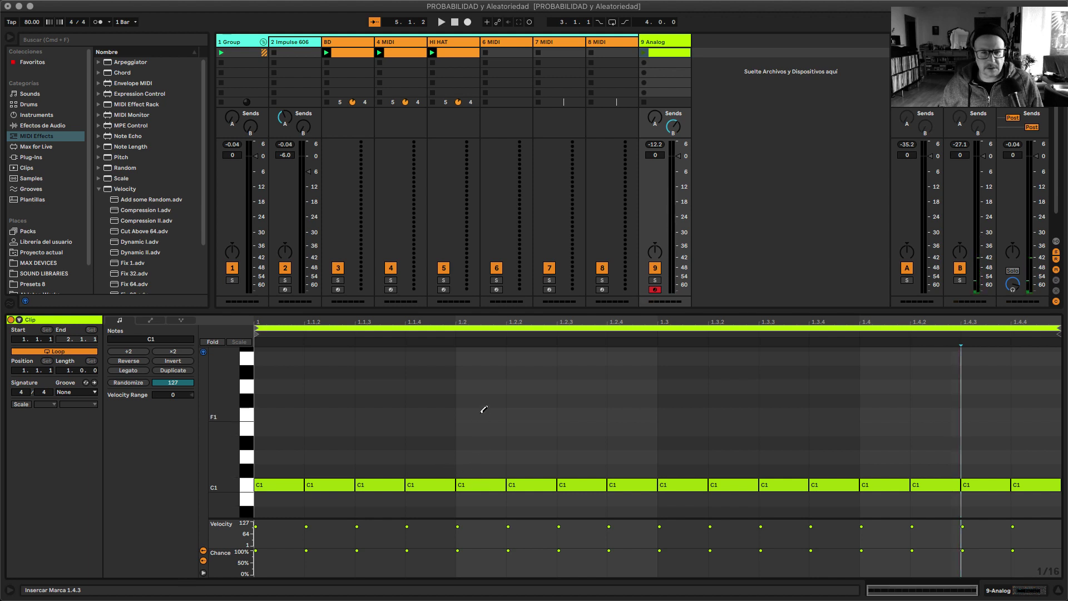
- Replace the C1 note at 1.2.1 with F1 and the C1 note at 1.3.3 with A1
left_click(482, 412)
left_click(477, 482)
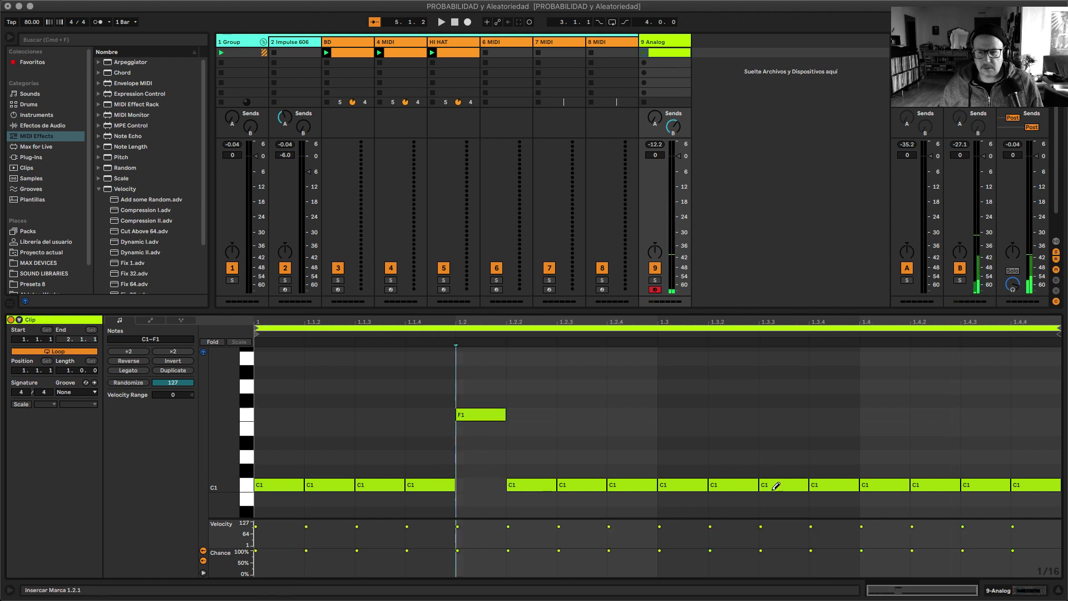
left_click(778, 484)
left_click(778, 357)
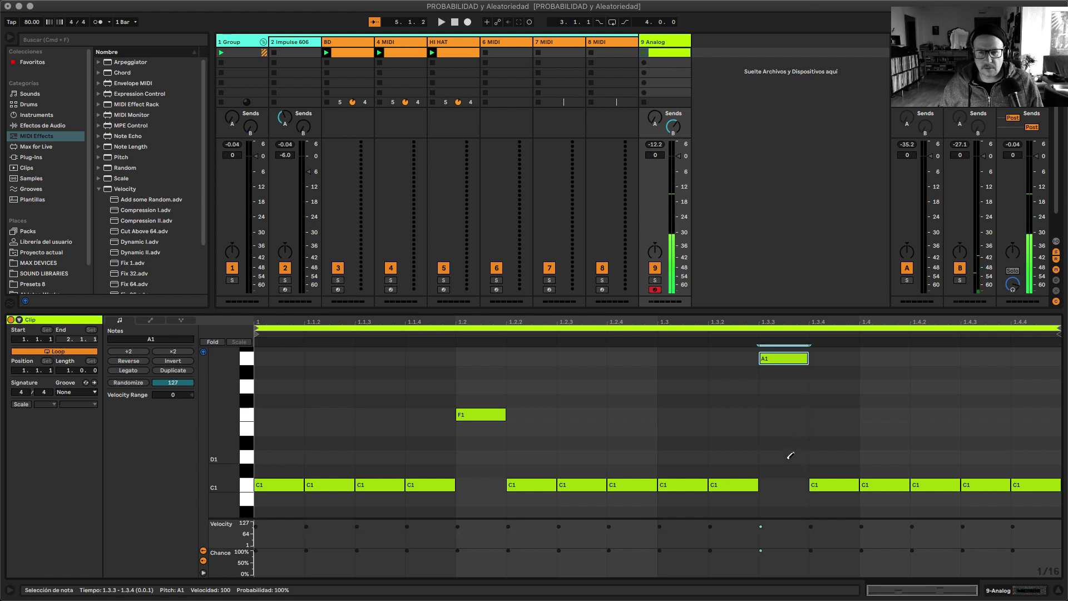
- Solo the 9 Analog track and launch its clip
left_click(656, 280)
left_click(644, 53)
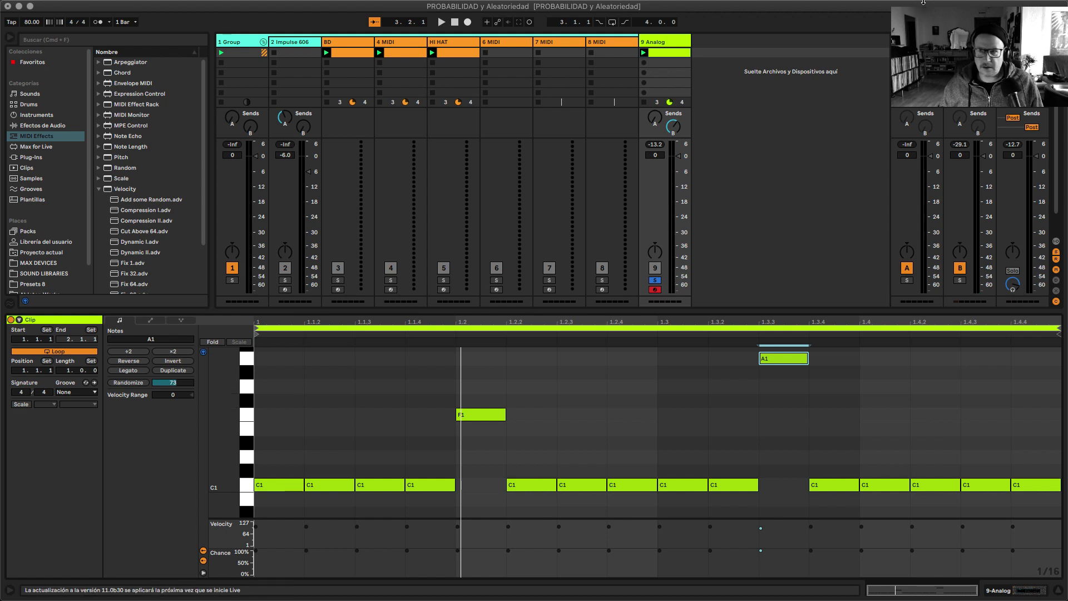
- Randomize the velocities of all notes in the 9 Analog clip with an amount of 73 and play the result
left_click(342, 437)
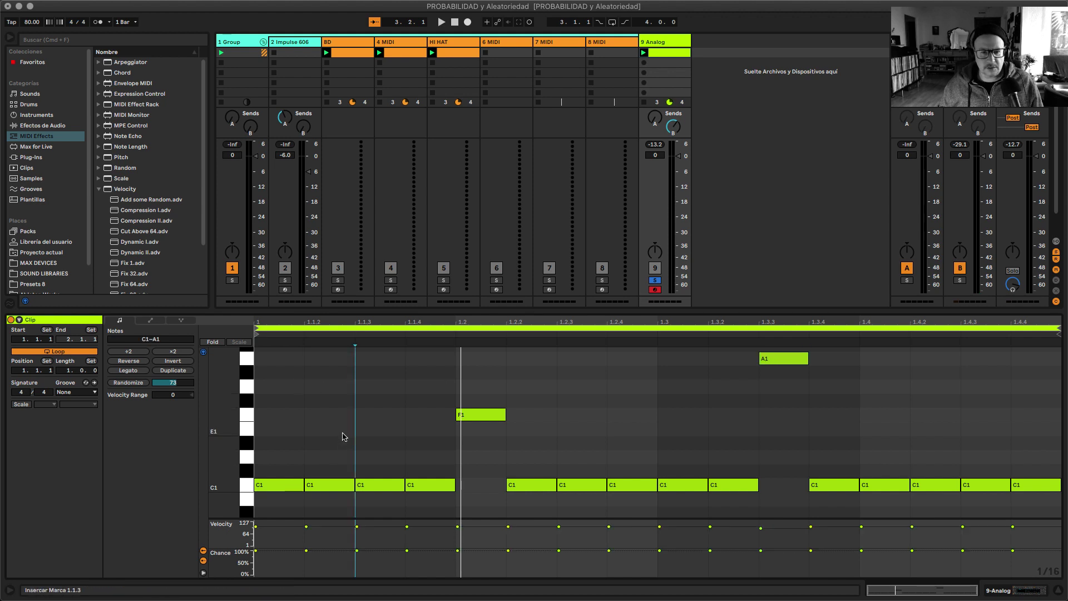
key("super+a")
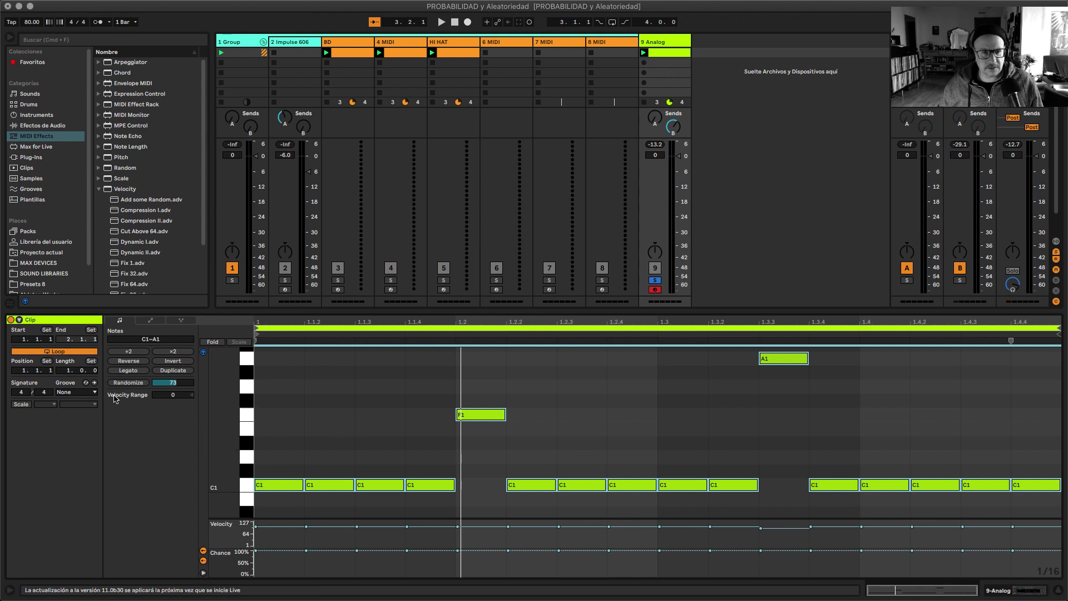
left_click(128, 383)
key("space")
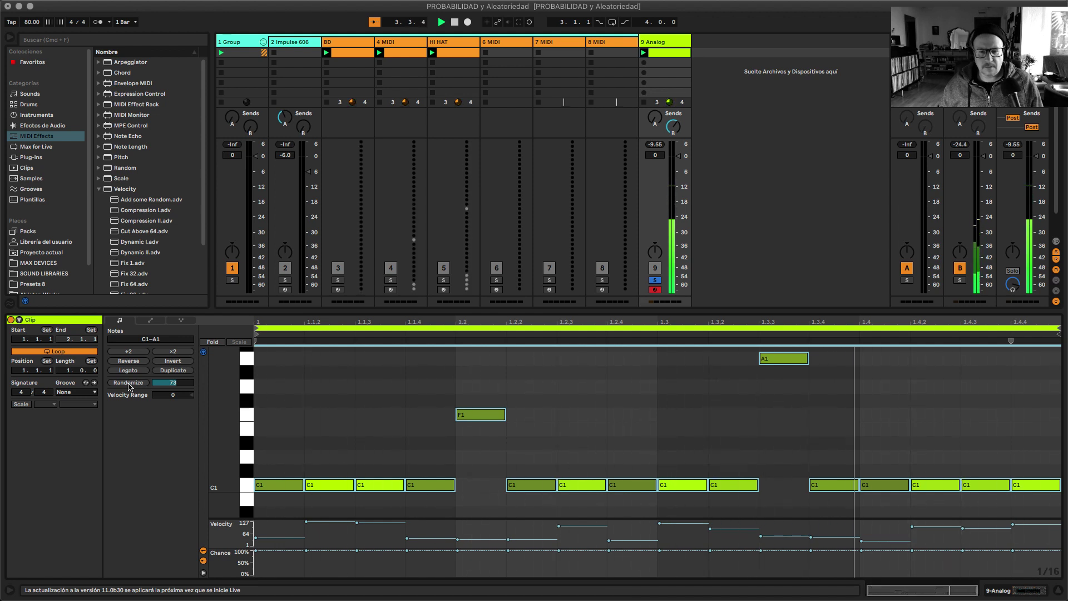
- Randomize the chance of all notes in the 9 Analog clip with an amount of 100% and play it with the track unsoloed
left_click(381, 488)
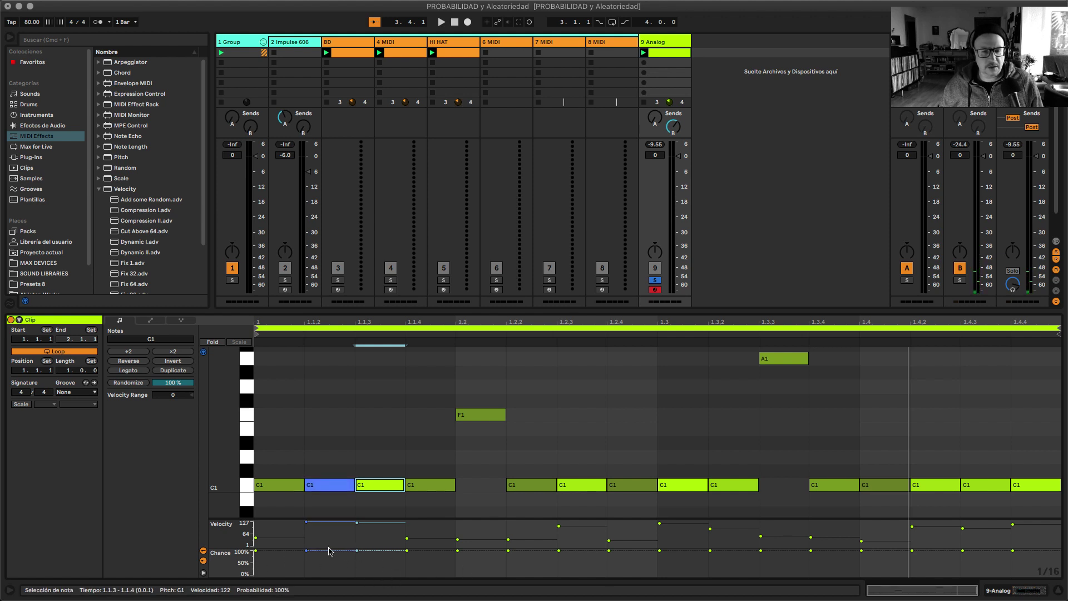
left_click(302, 463)
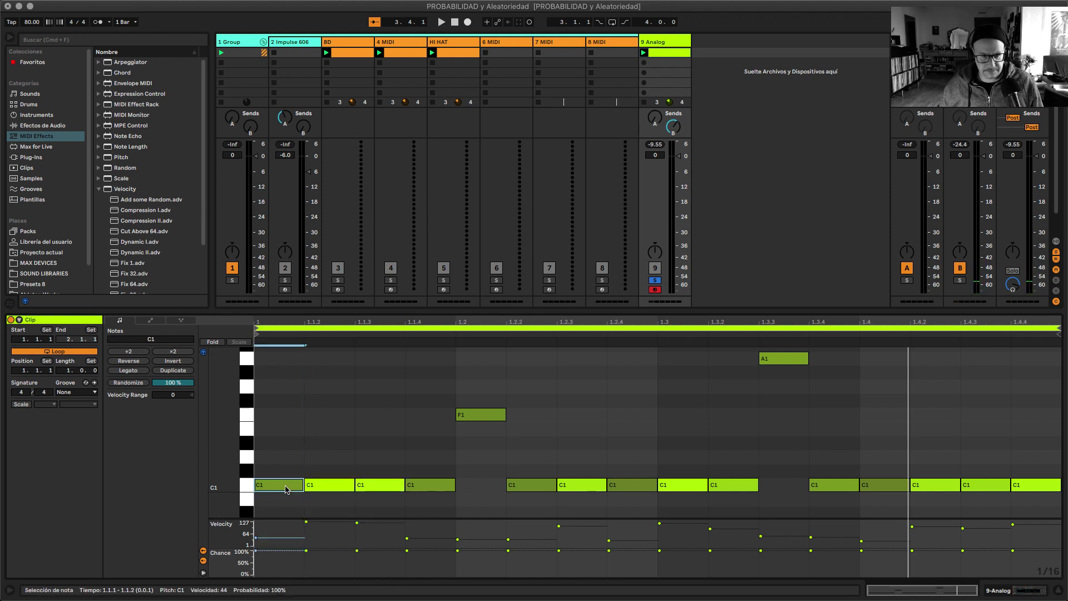
left_click(286, 483)
key("super+a")
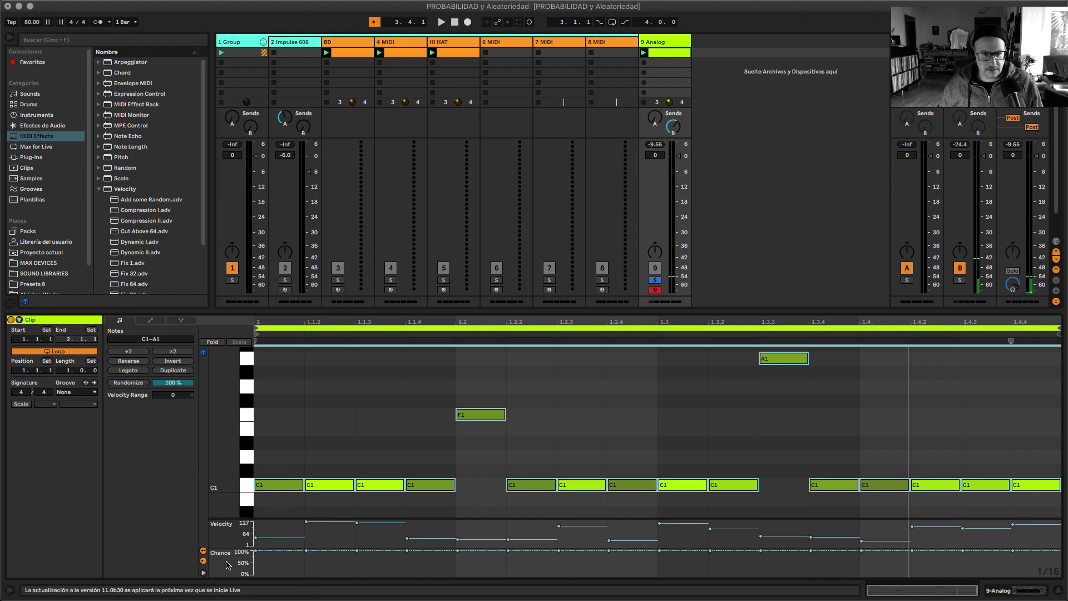
left_click(129, 383)
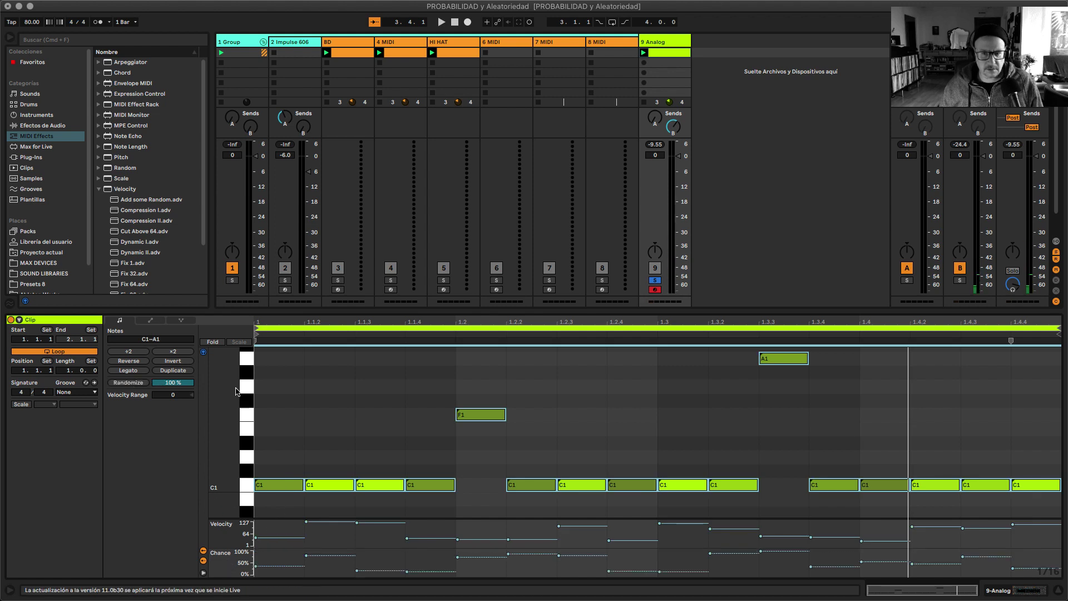
key("space")
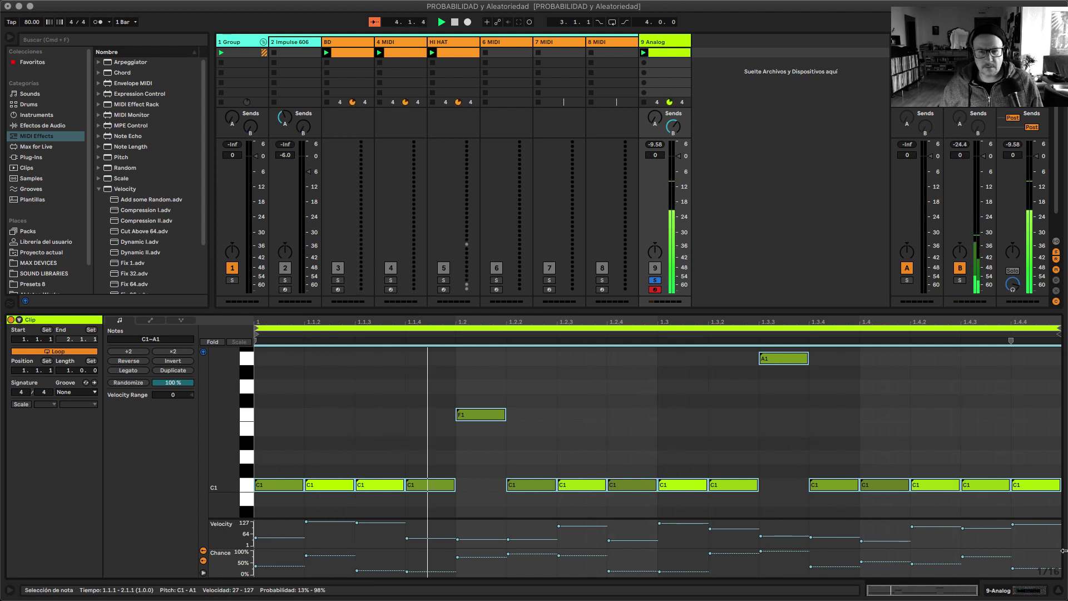
left_click(654, 281)
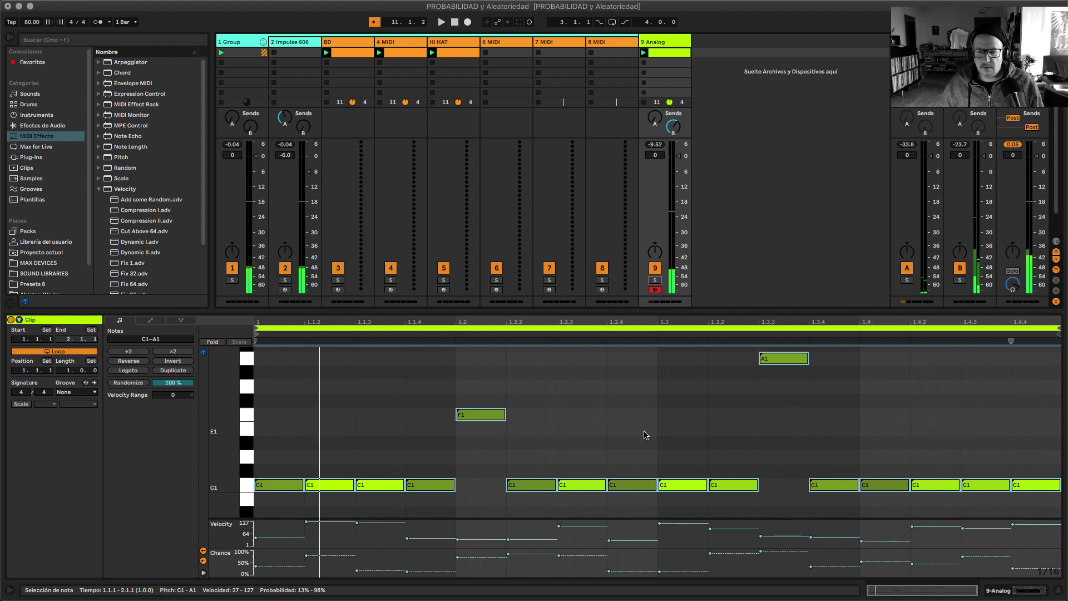
- Hide the Velocity and Chance lanes of the 9 Analog clip
left_click(203, 574)
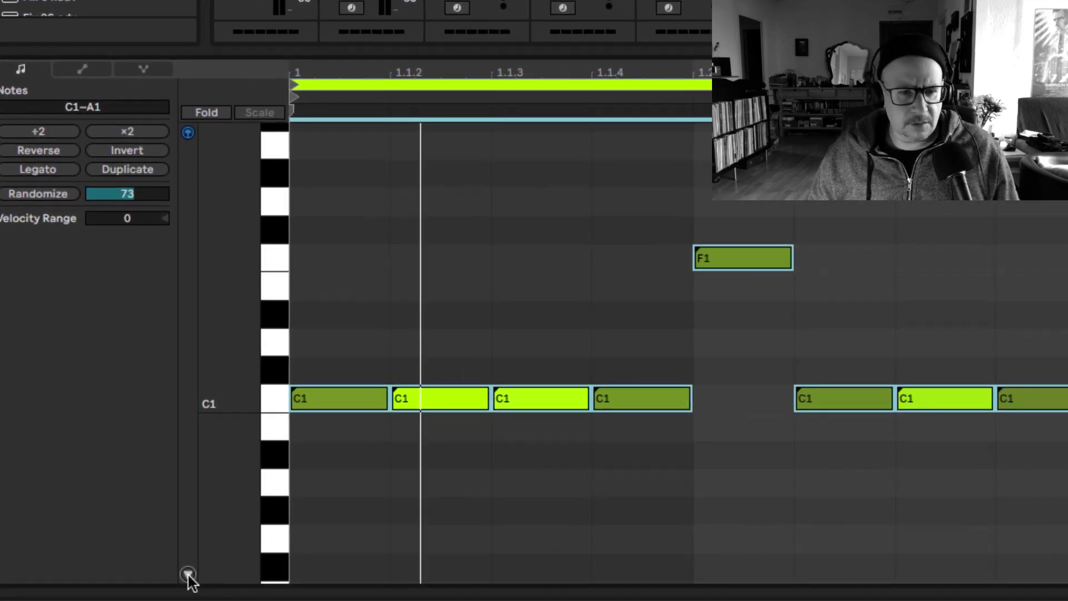
left_click(203, 573)
left_click(187, 549)
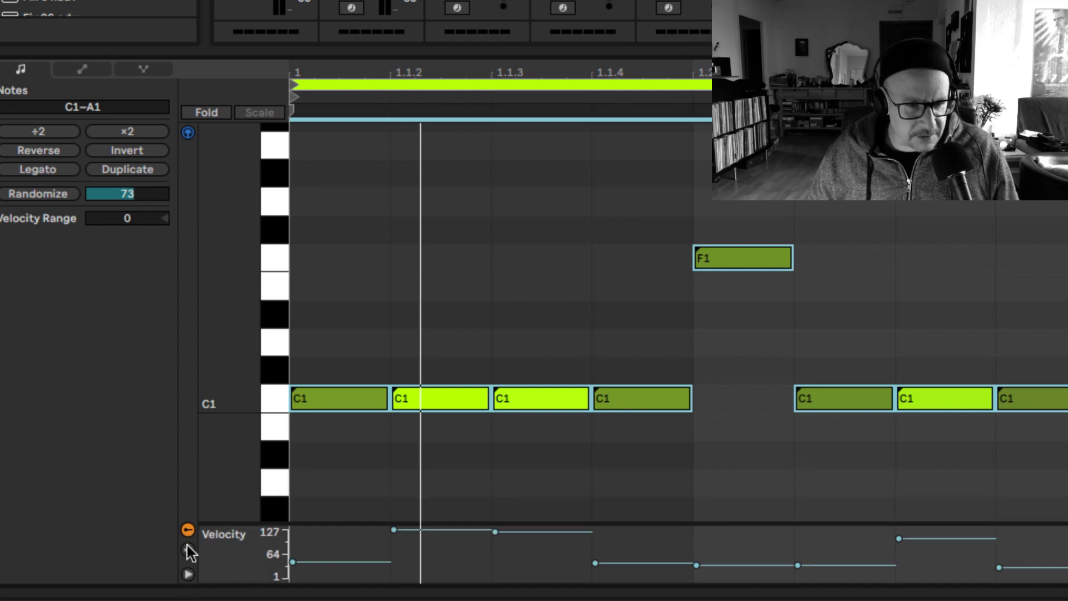
left_click(188, 530)
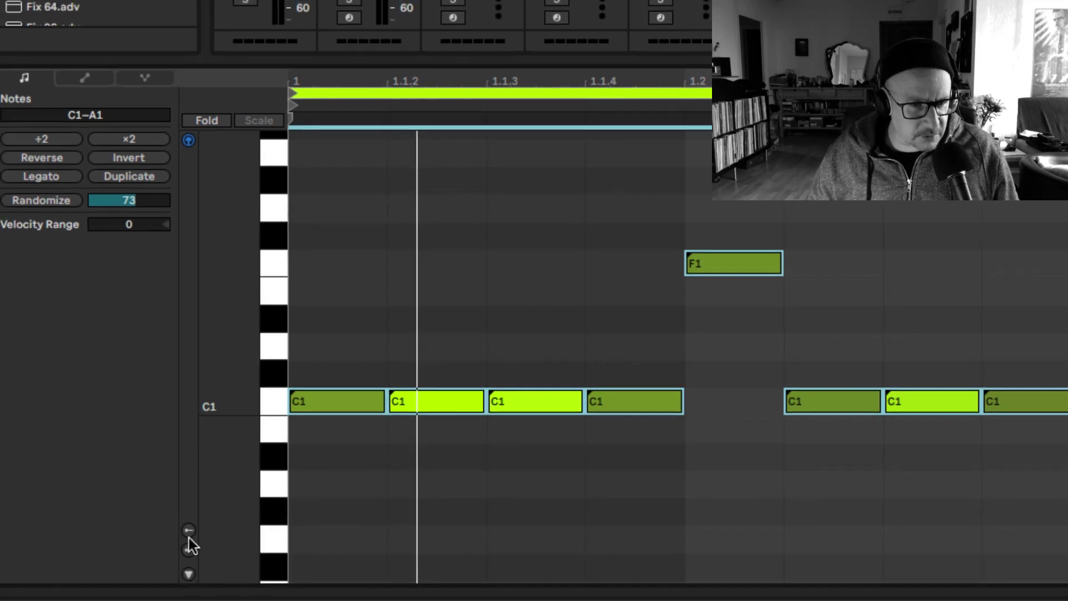